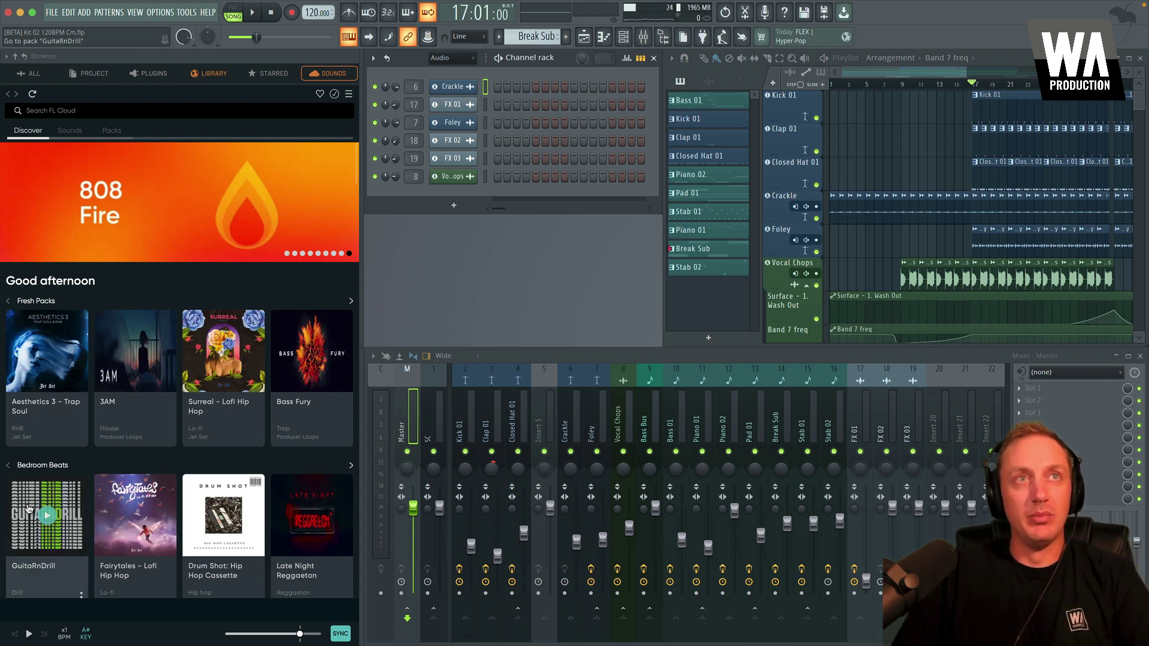
Open the Master export dialog and review its export type, quality and extra data options.
mouse_move(133, 413)
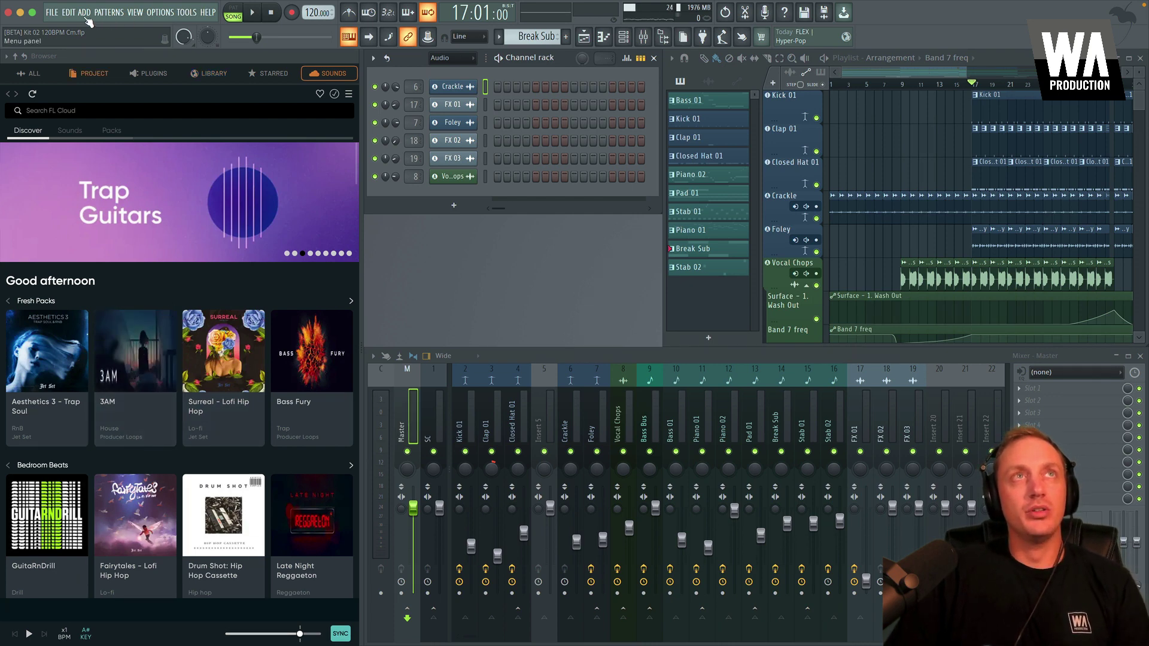
click(54, 14)
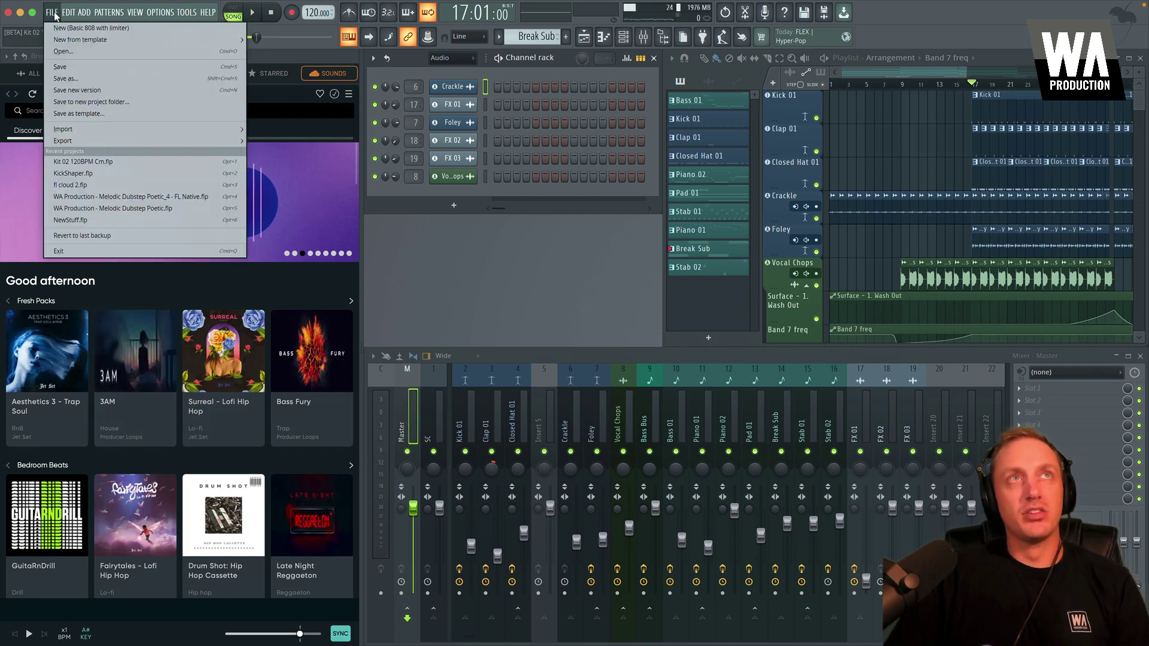
click(55, 15)
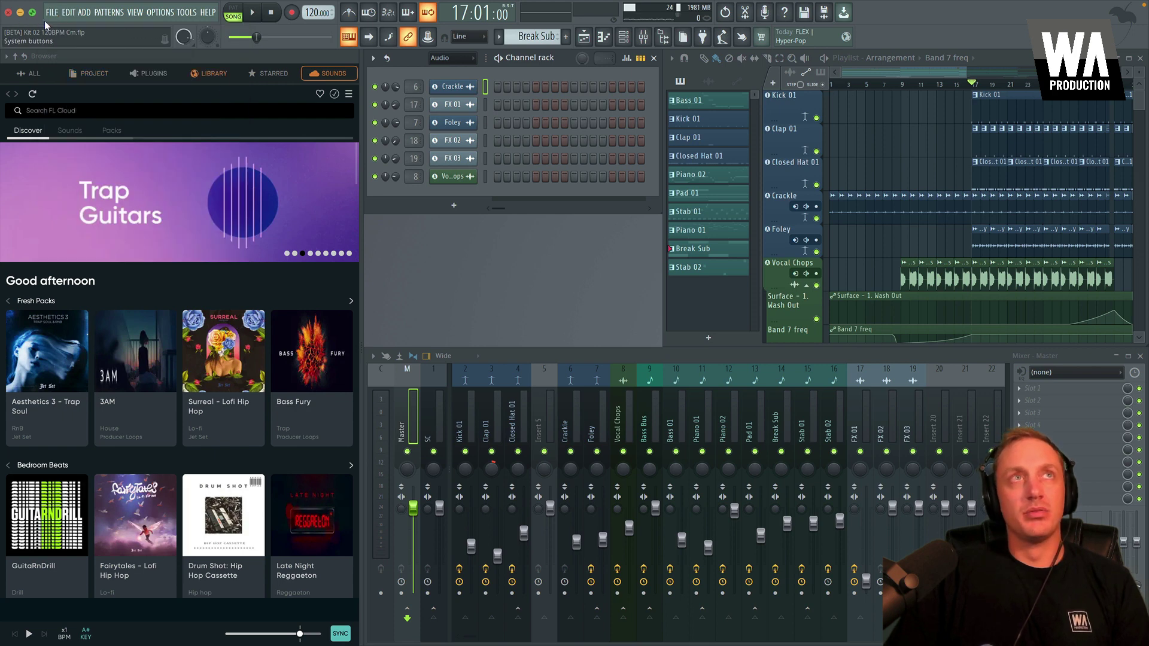
click(54, 17)
mouse_move(87, 143)
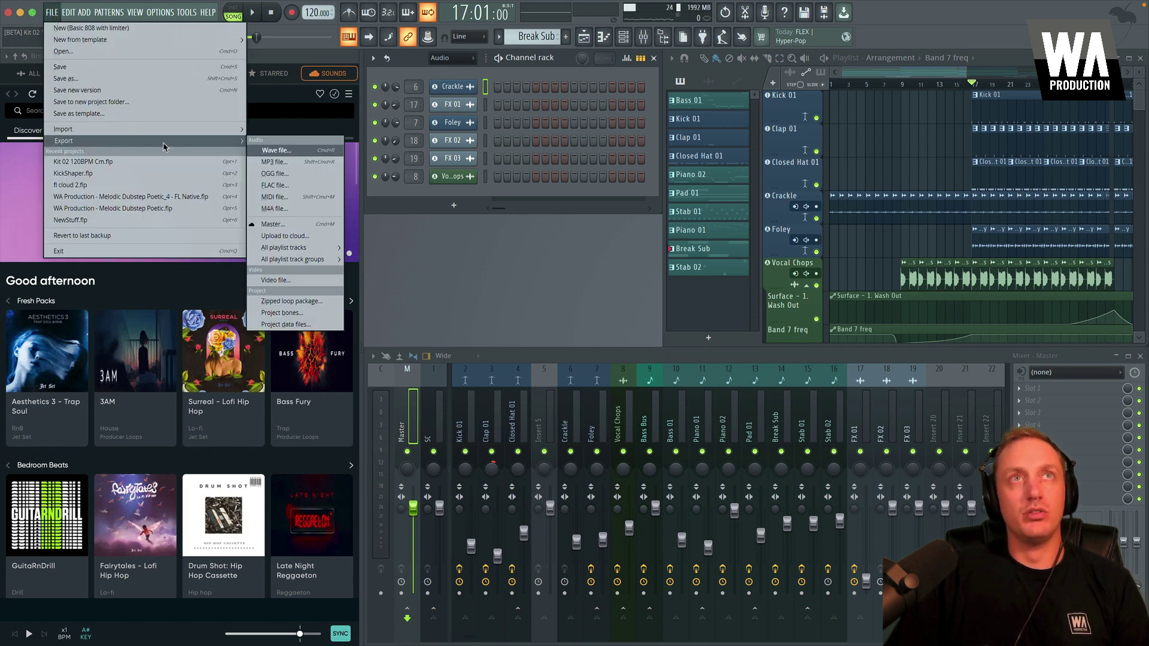
click(290, 228)
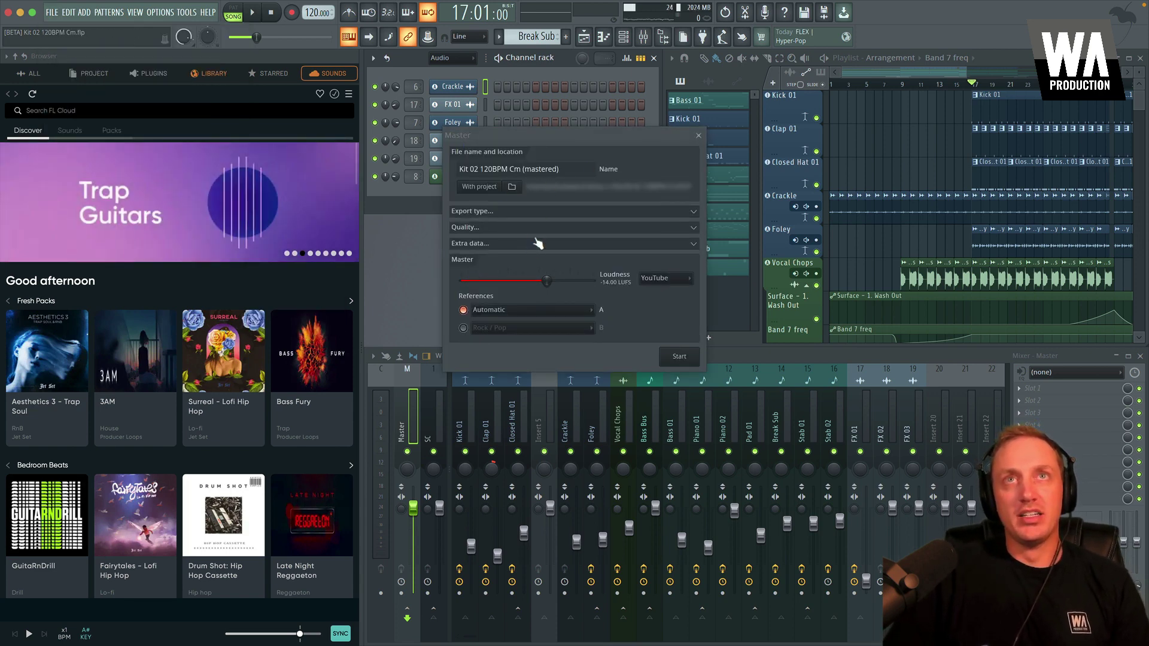
click(578, 212)
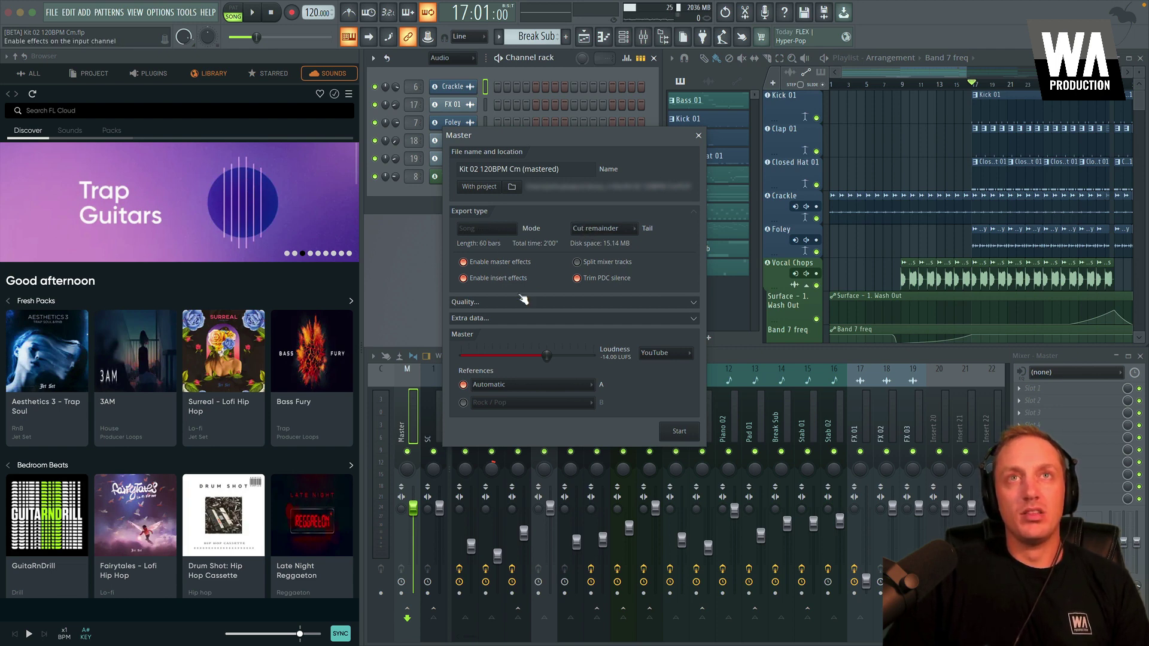
click(562, 301)
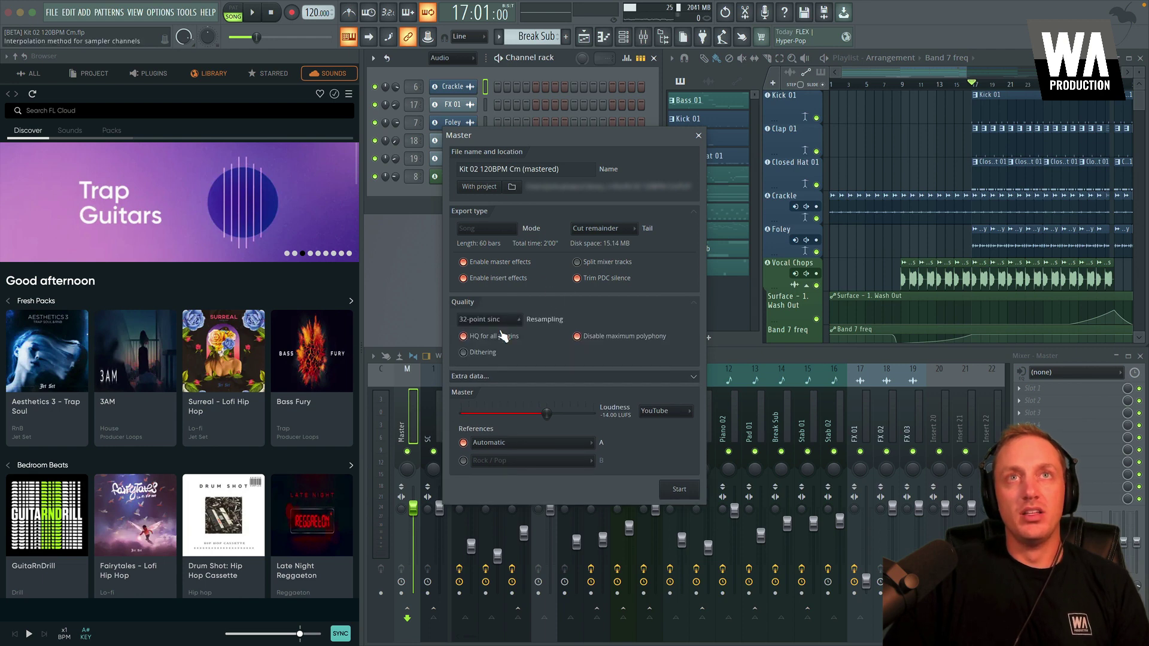
click(545, 375)
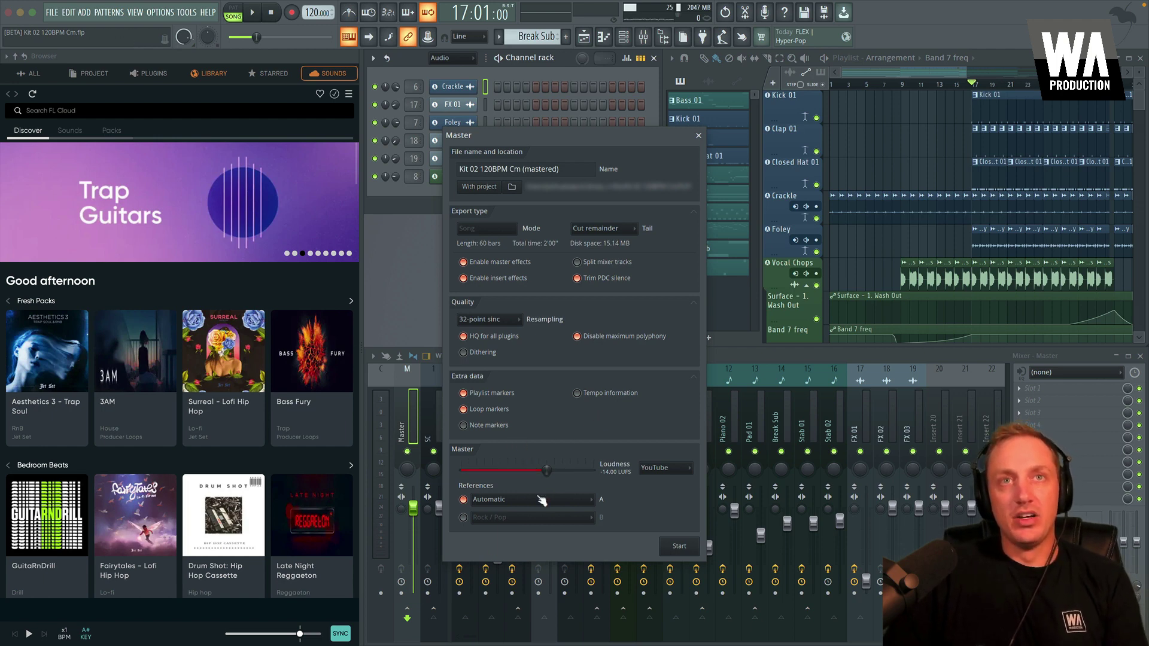
Leave the genre reference on Automatic, close the dialog, and play the song briefly.
click(508, 500)
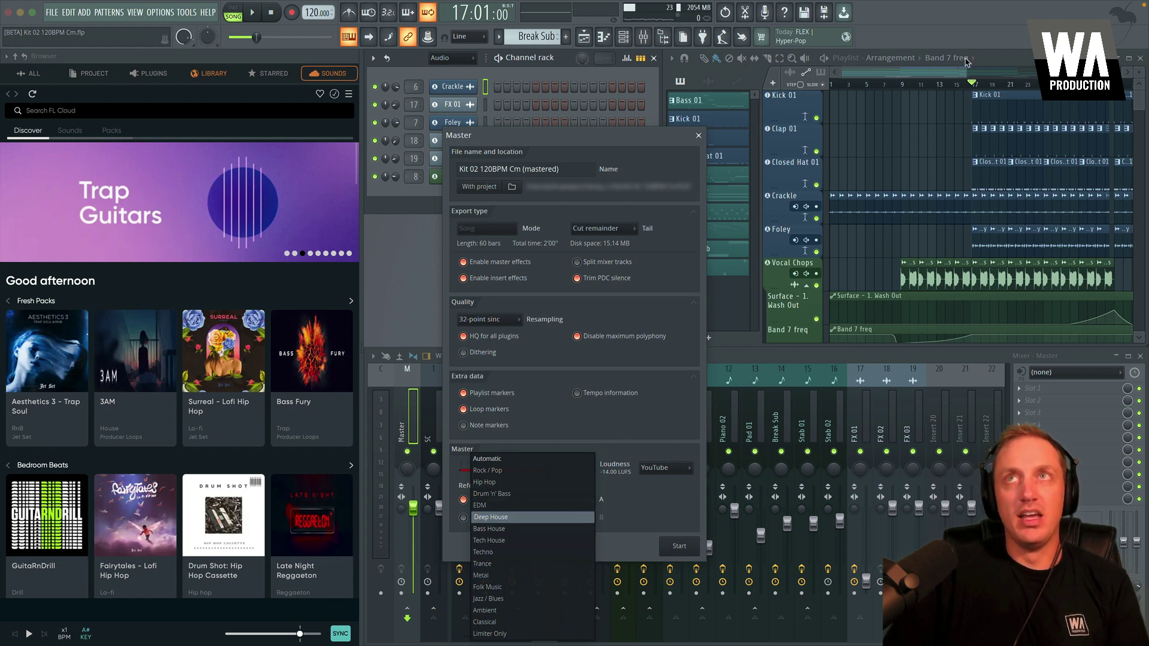
click(973, 87)
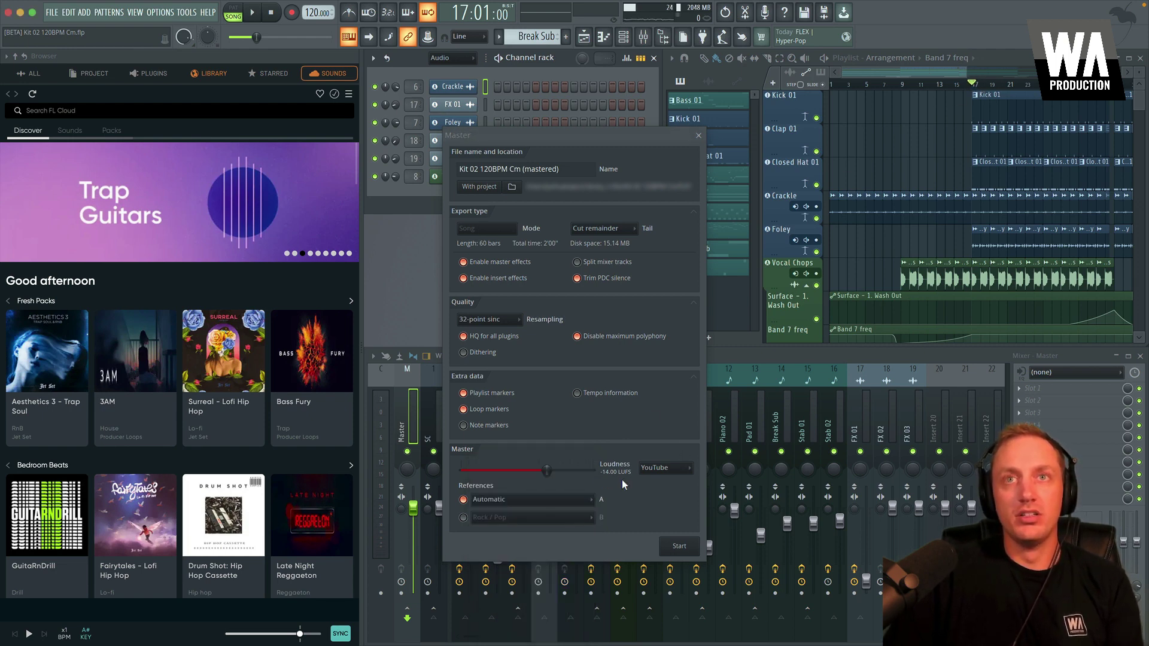
click(698, 136)
key(space)
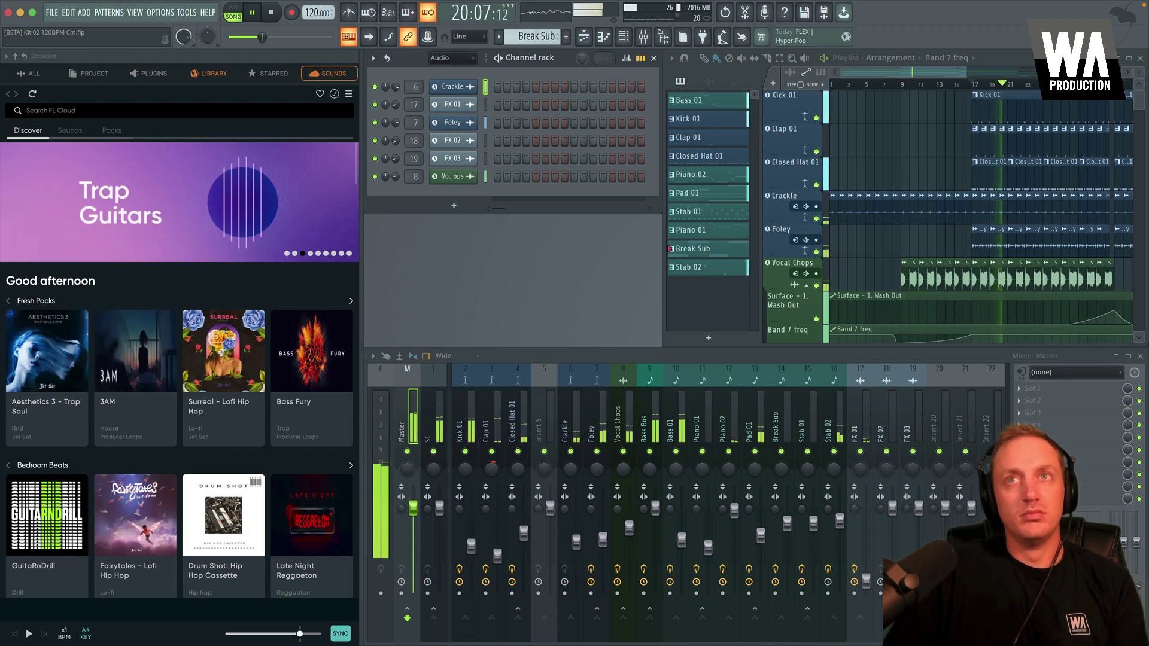
key(space)
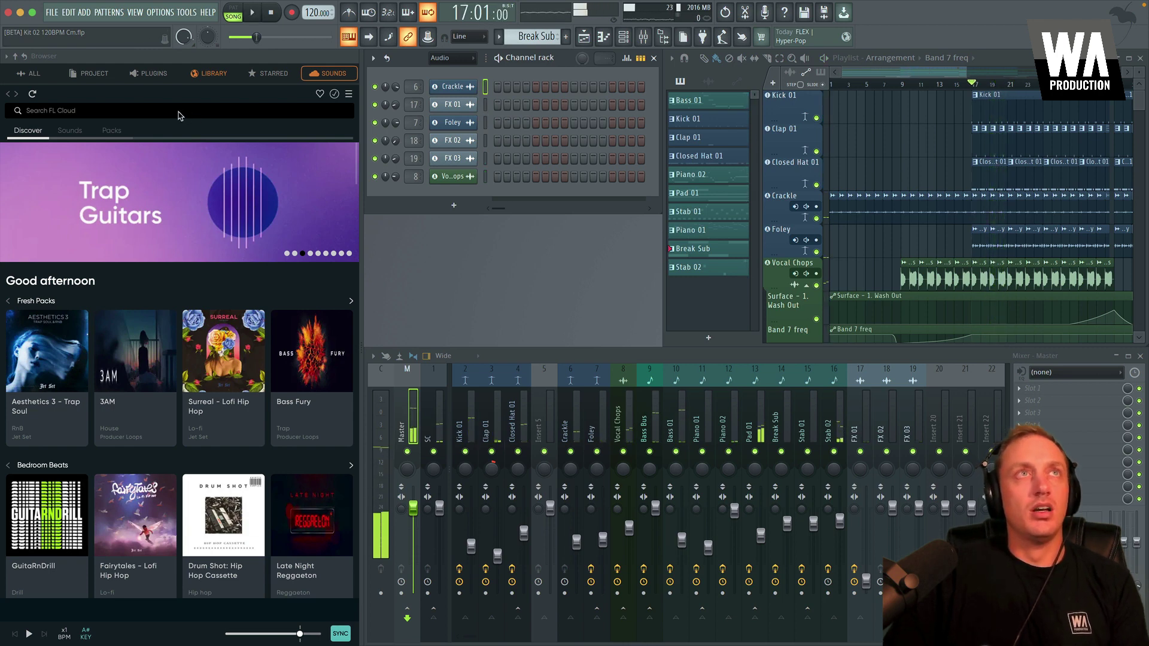
Reopen the Master export with EDM as reference A and Ambient as reference B.
click(54, 13)
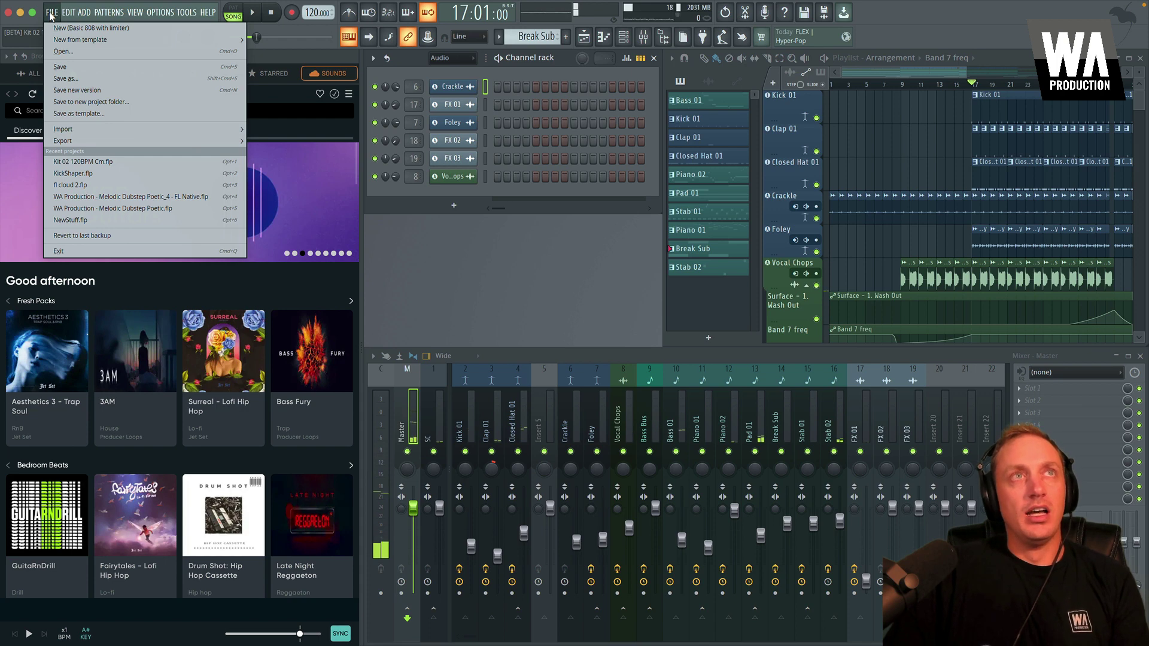
click(82, 141)
click(54, 13)
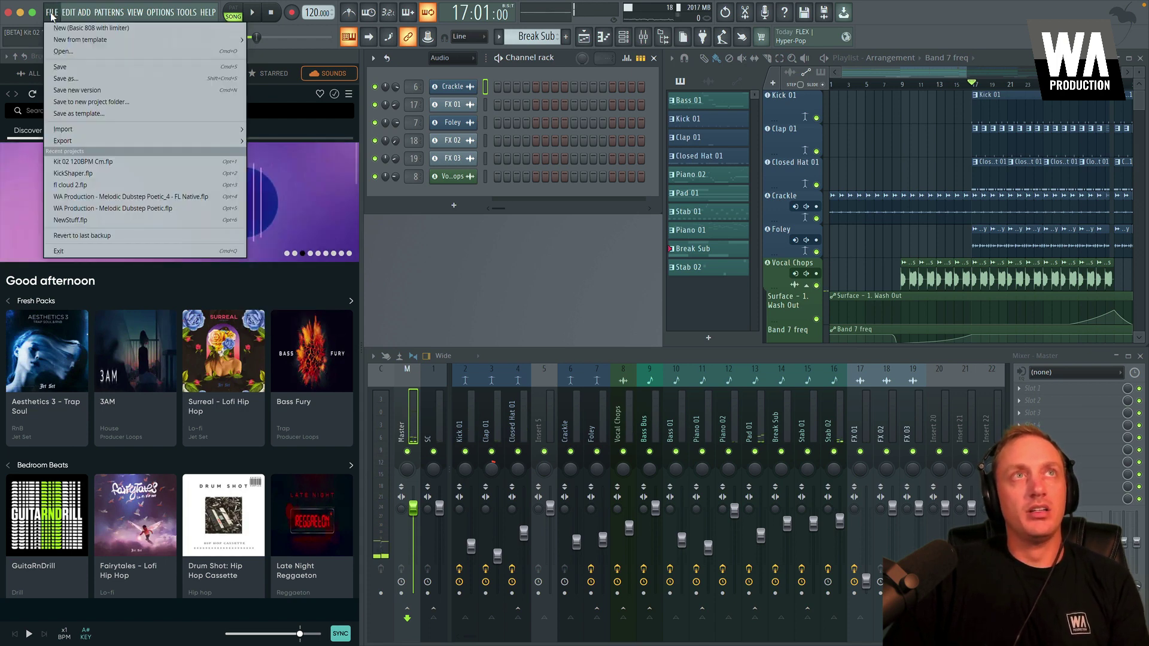
mouse_move(90, 141)
click(278, 230)
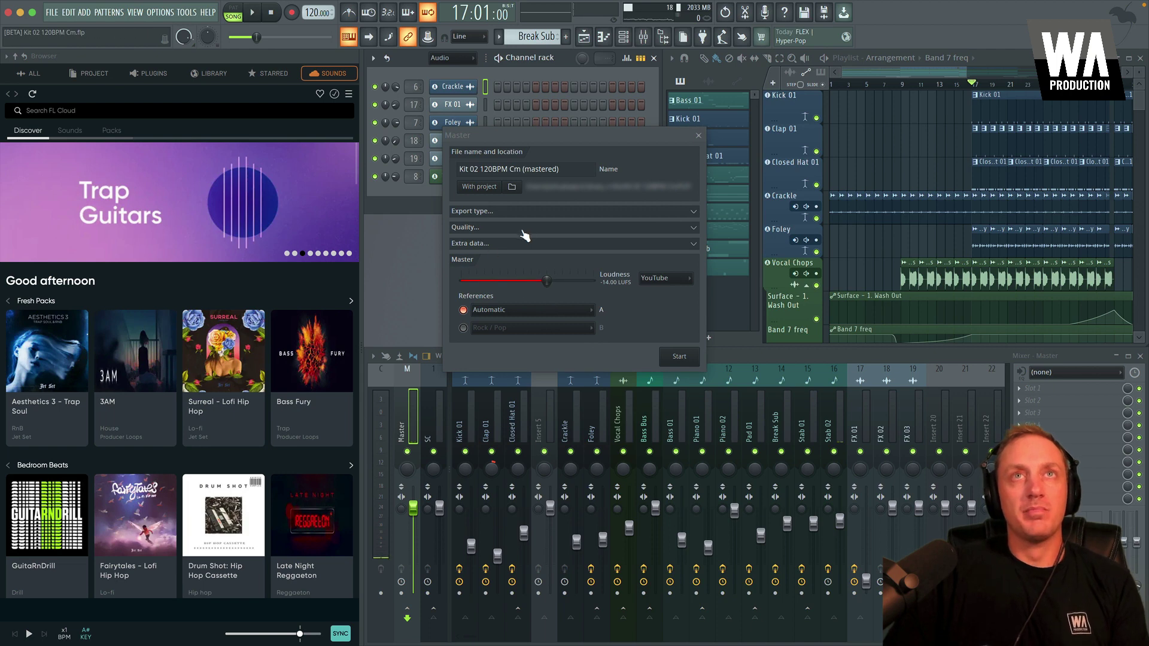
click(506, 310)
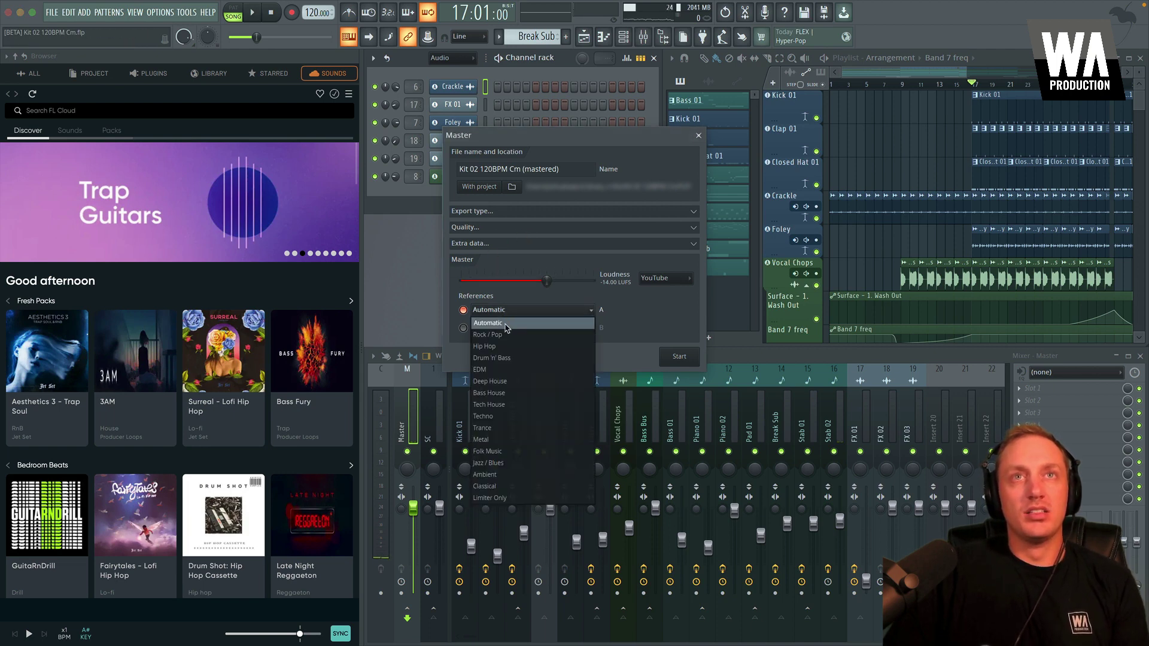
click(501, 371)
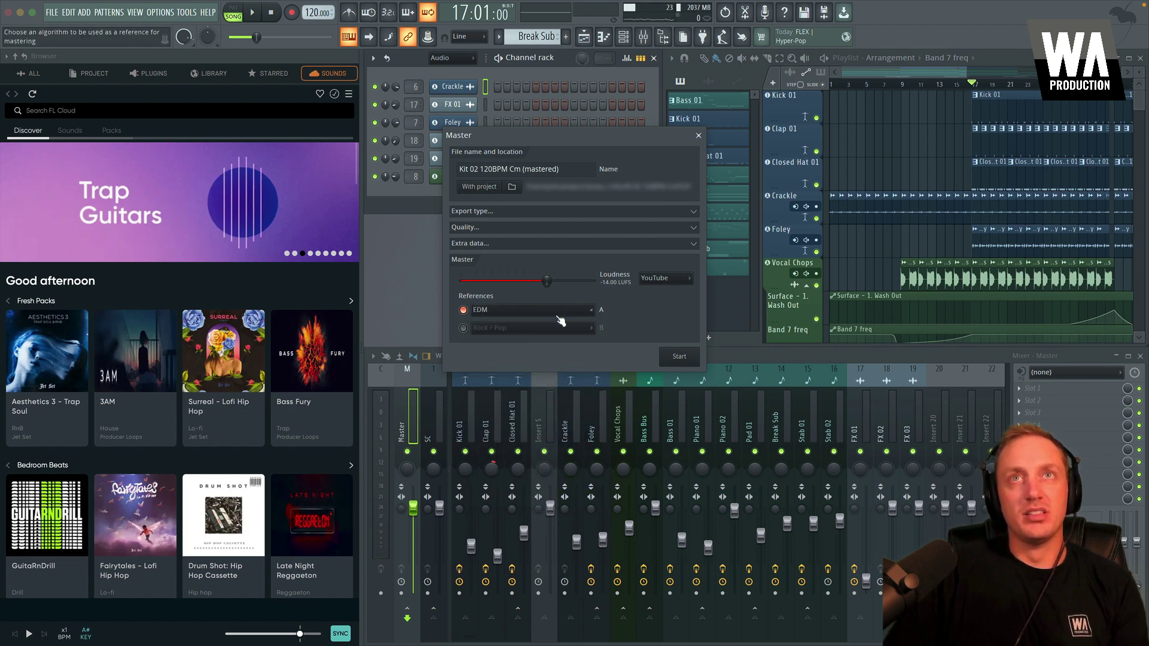
click(463, 328)
click(548, 328)
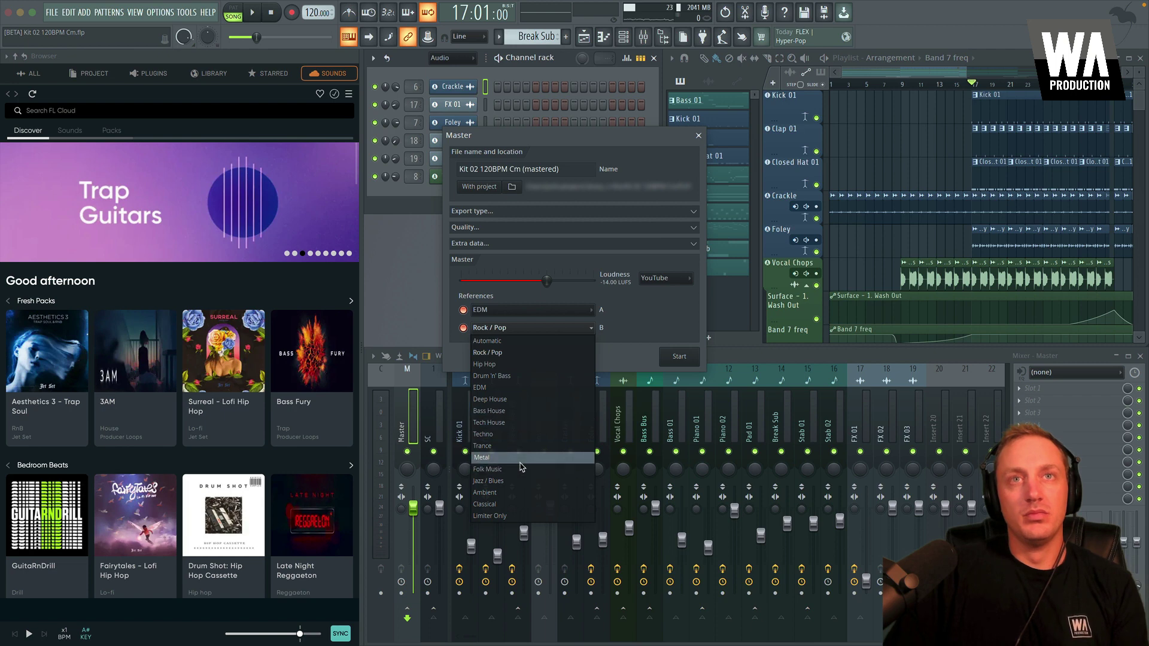
click(509, 493)
Try the CD and Custom loudness presets, settling on Spotify at -14 LUFS.
click(658, 279)
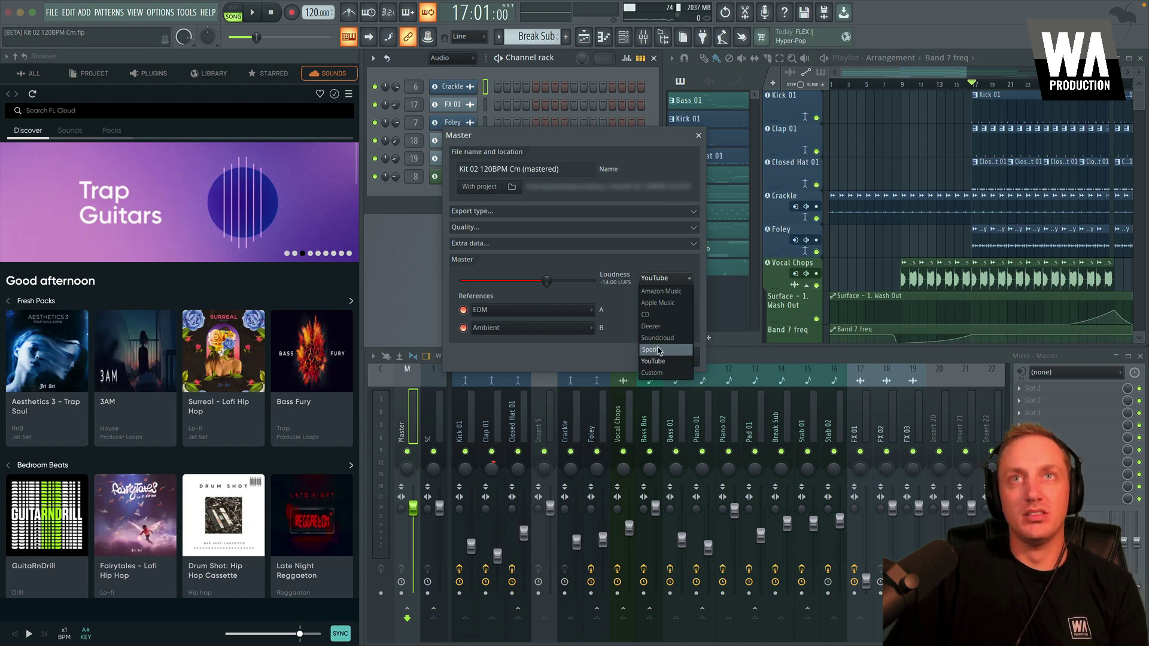
click(657, 350)
click(664, 278)
click(651, 373)
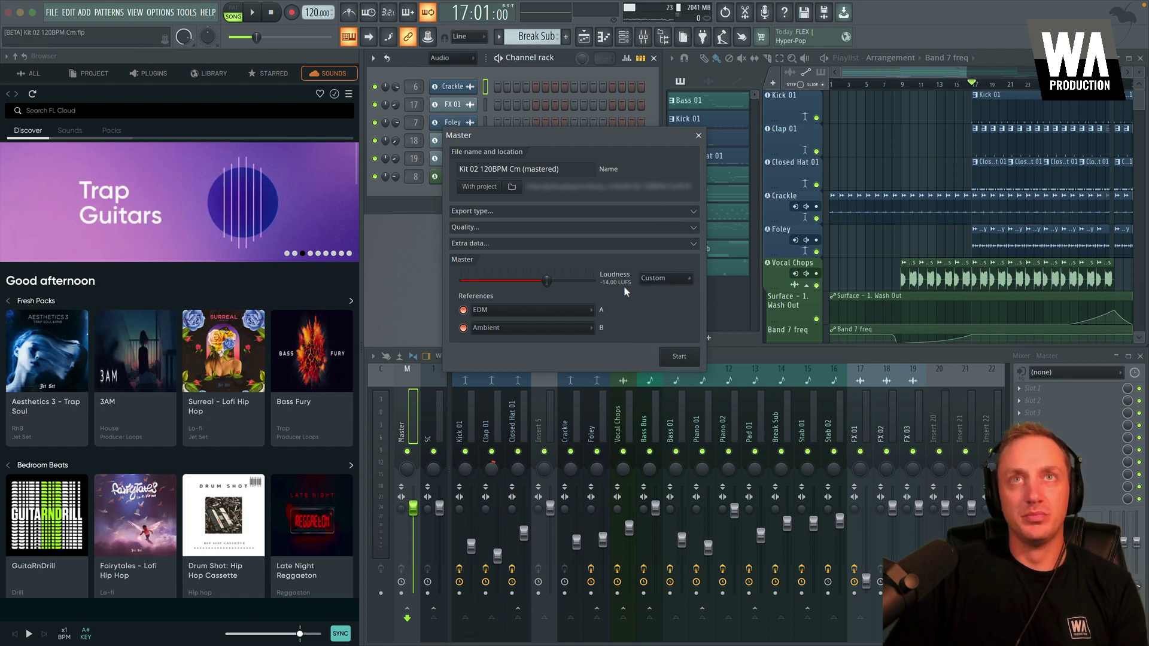
click(688, 278)
click(657, 351)
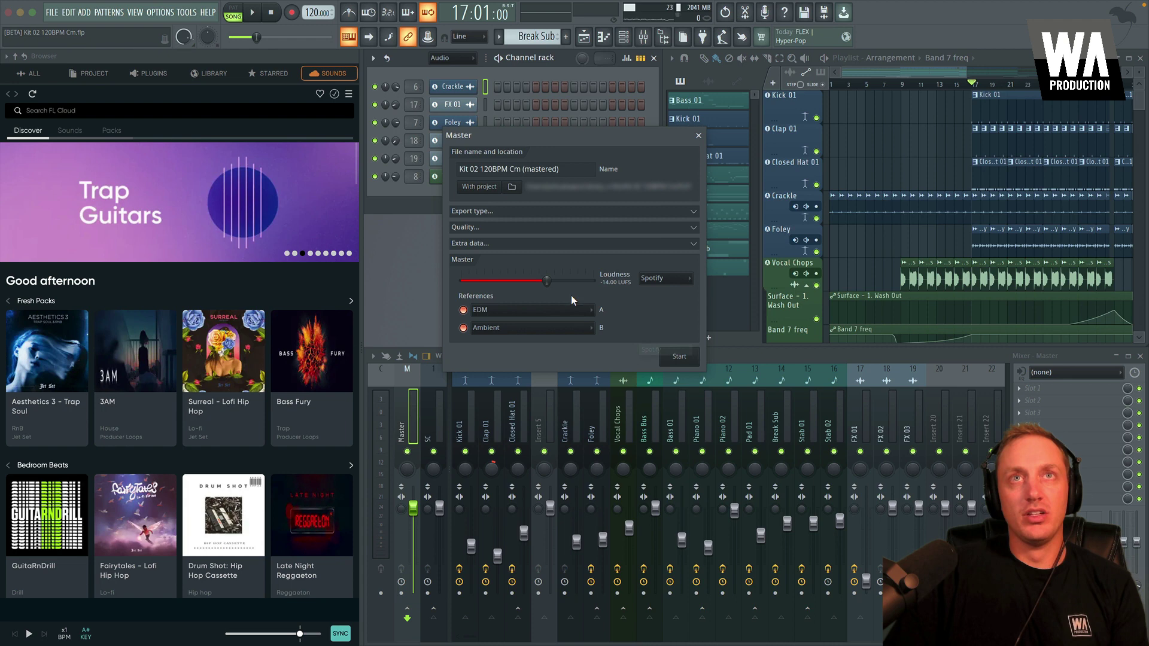
click(658, 286)
click(658, 317)
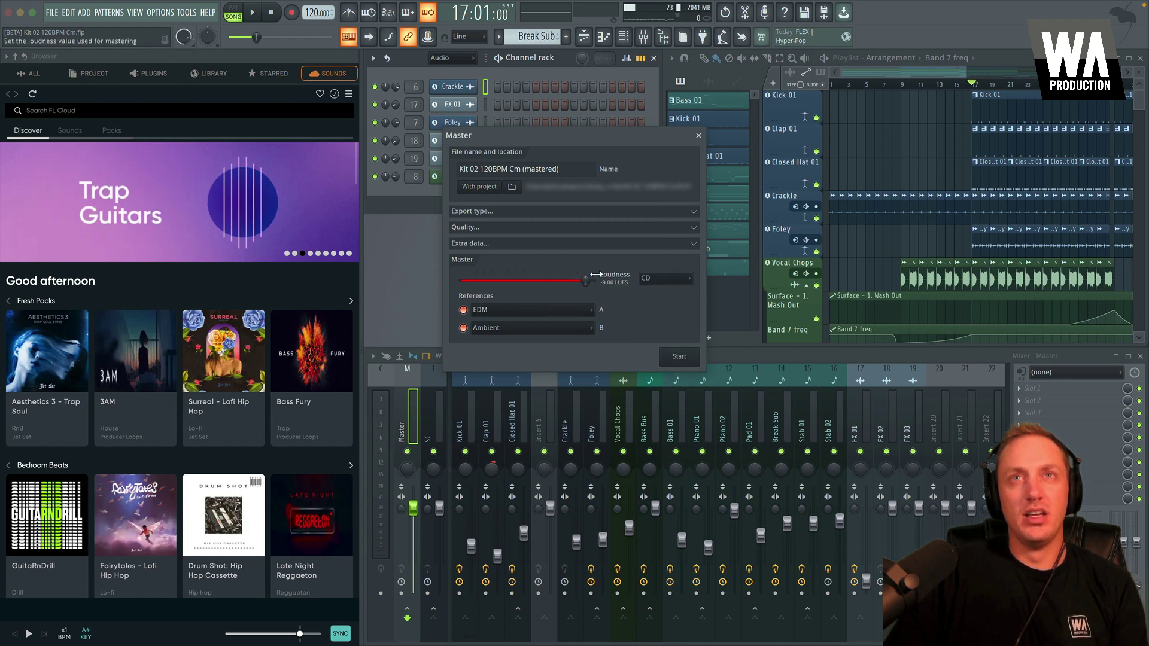
click(652, 278)
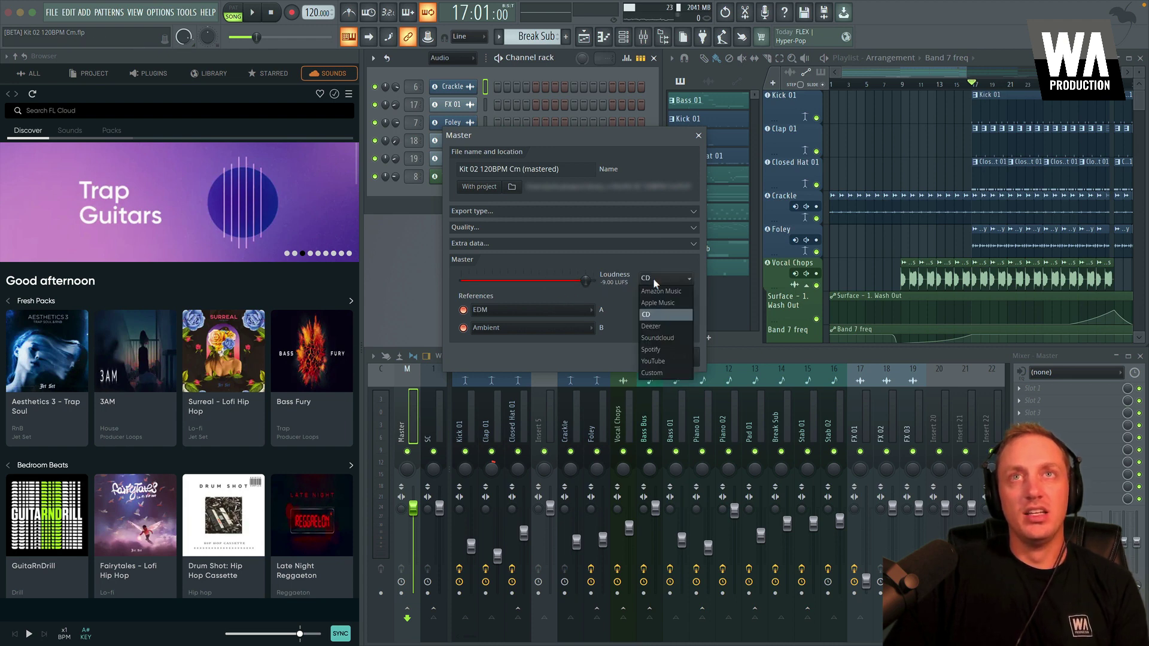
click(654, 351)
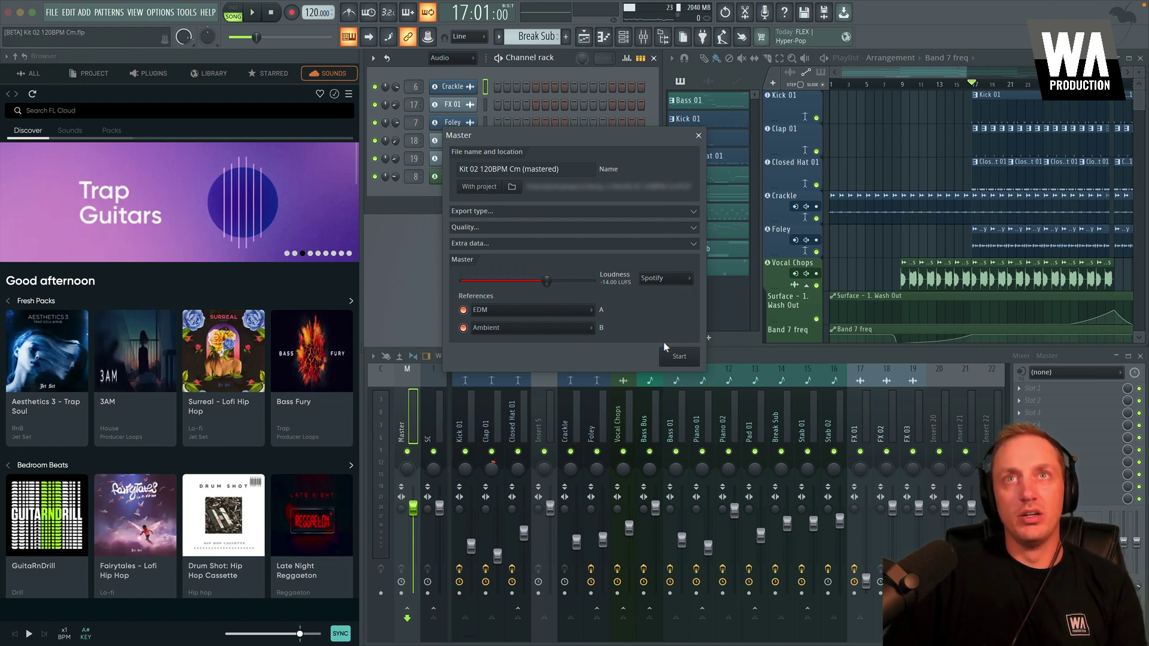
Start the master render to produce the original, EDM and Ambient versions.
click(679, 357)
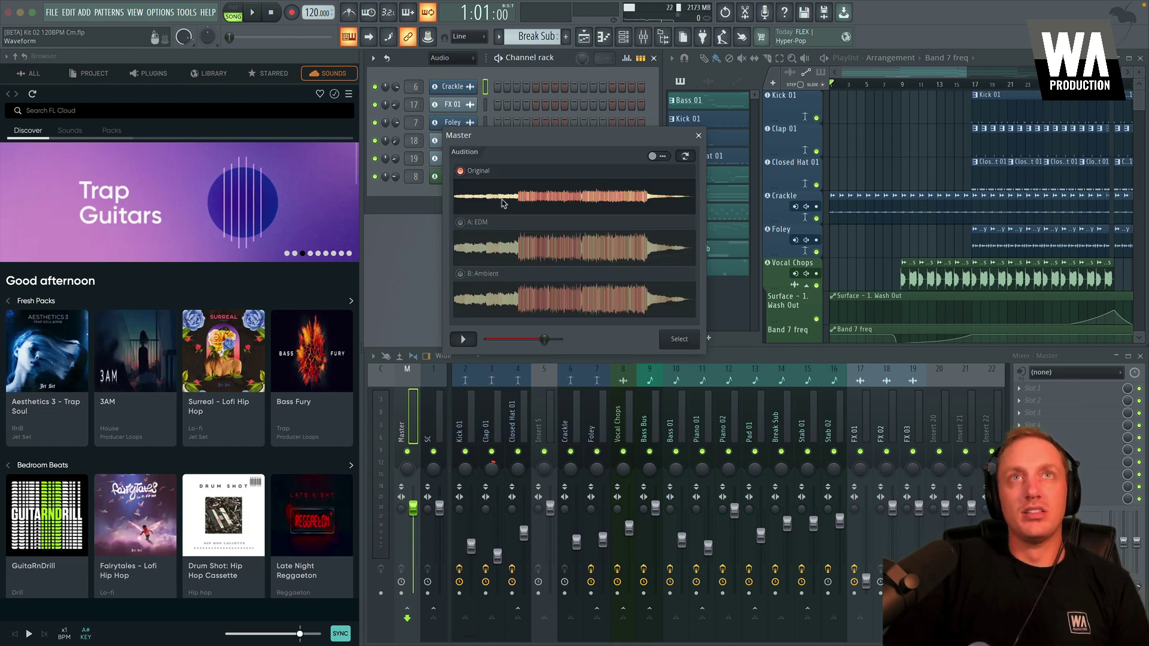
Alternate previews between Original, A: EDM and B: Ambient, end on EDM, then stop.
click(463, 339)
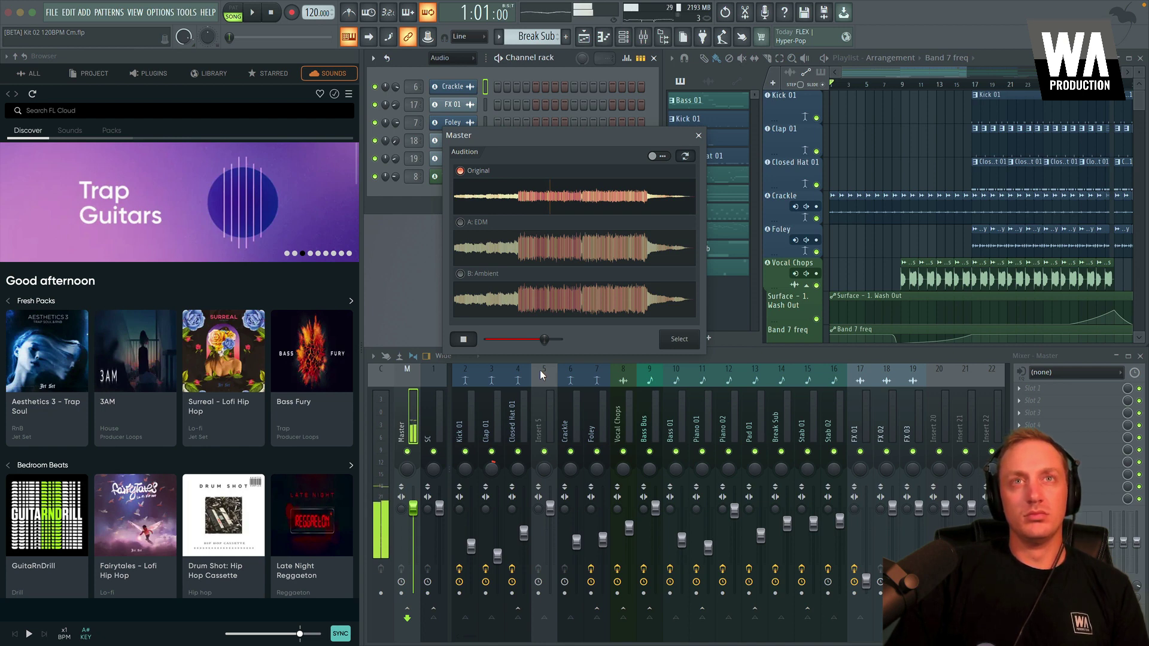
click(461, 223)
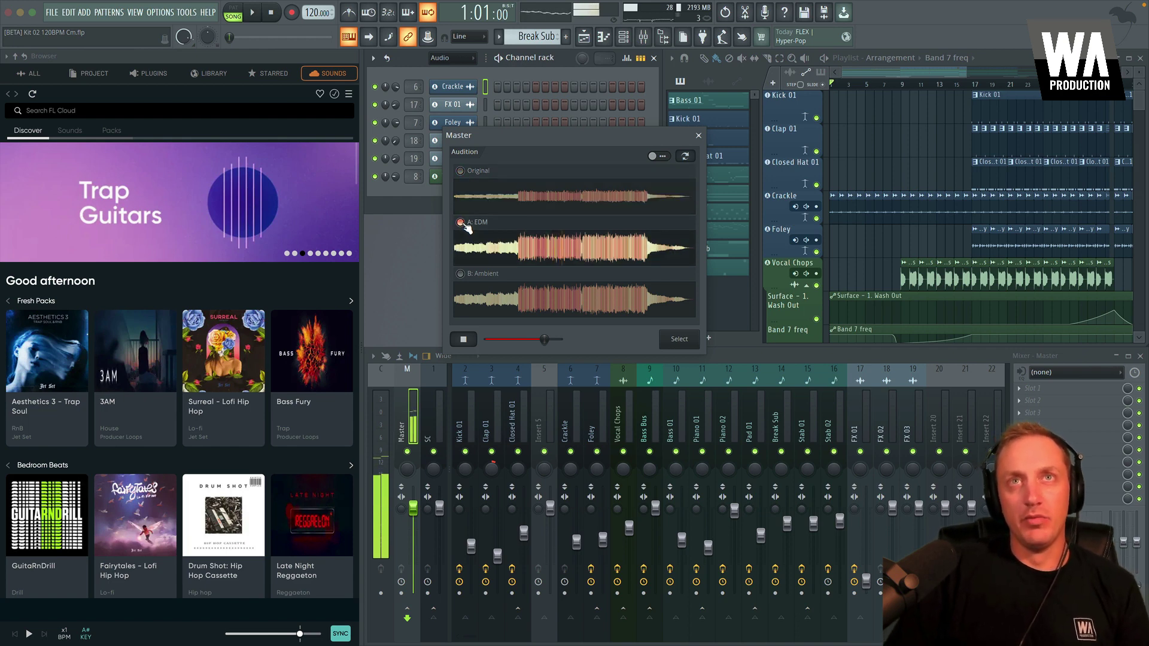
click(461, 275)
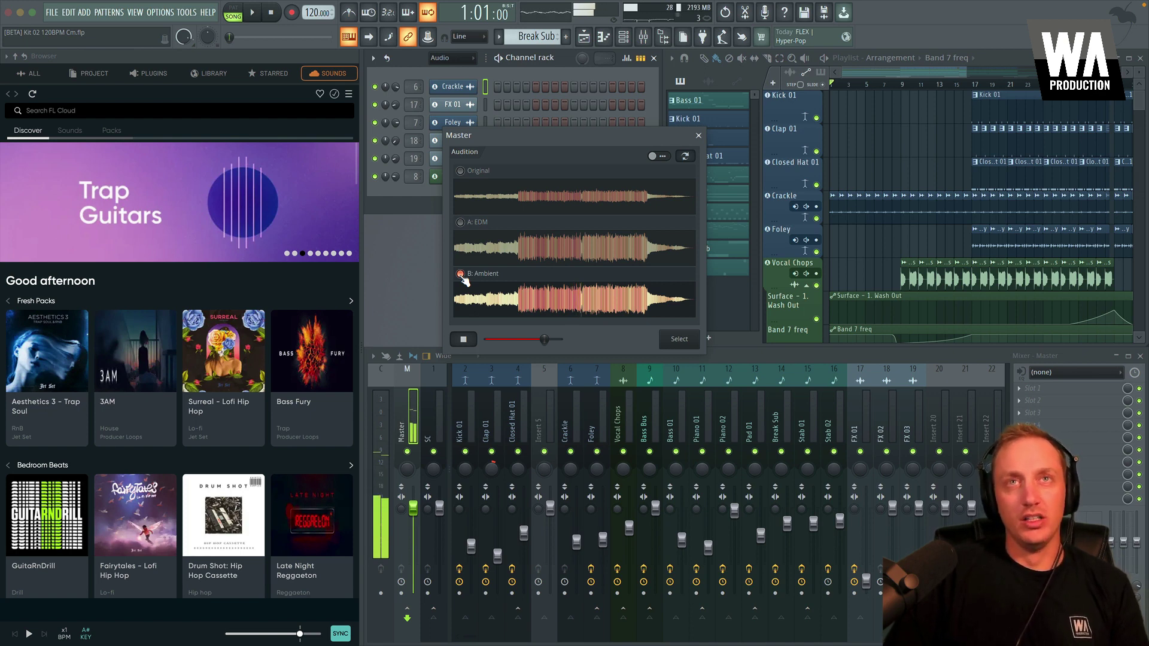
click(460, 223)
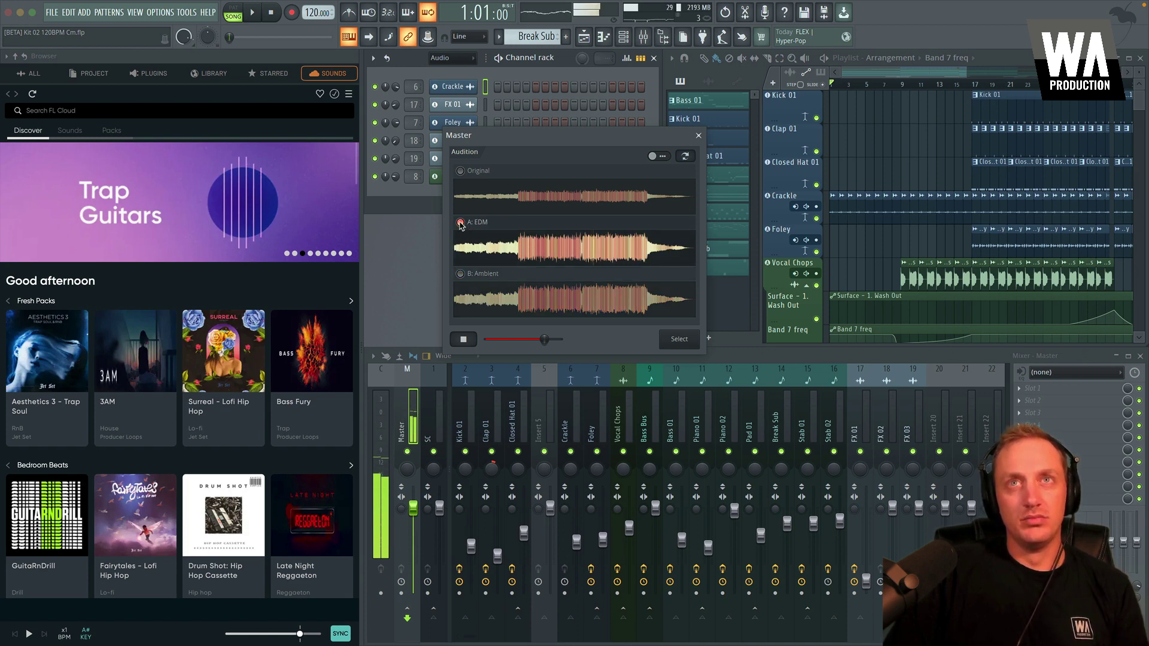
click(461, 274)
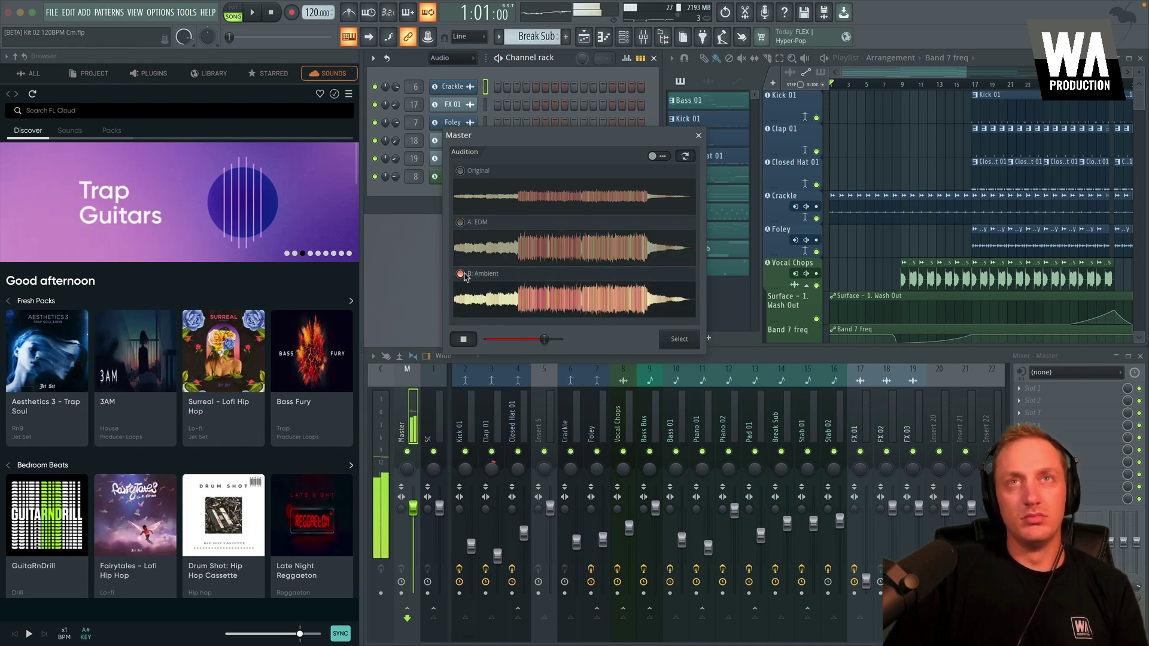
click(460, 172)
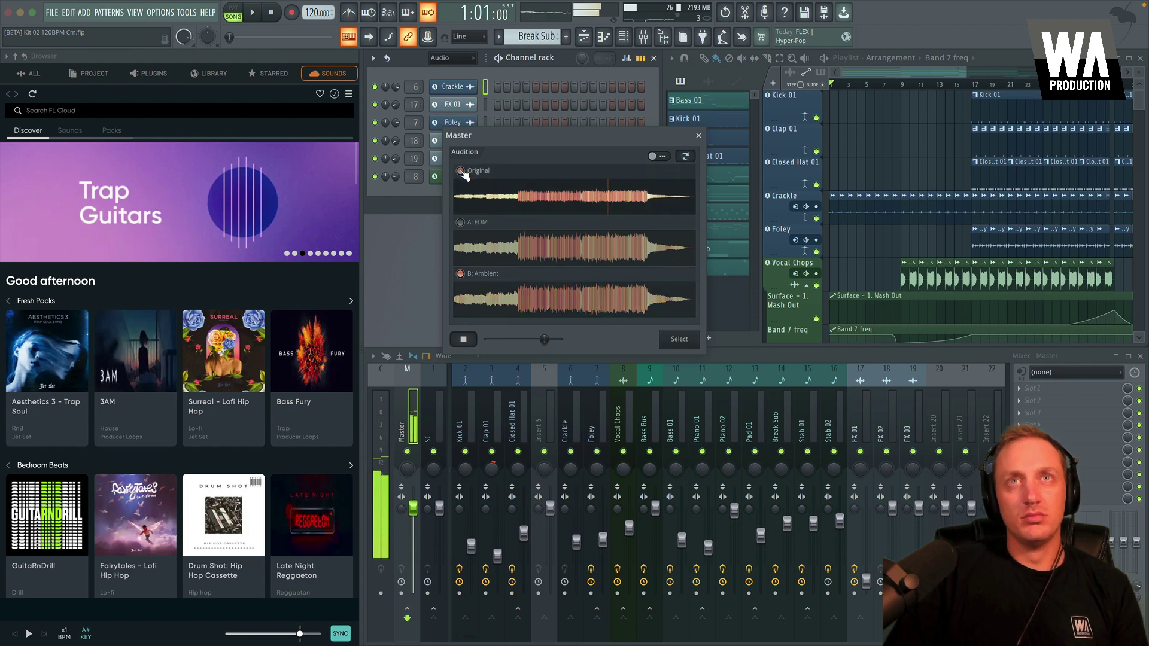
click(460, 223)
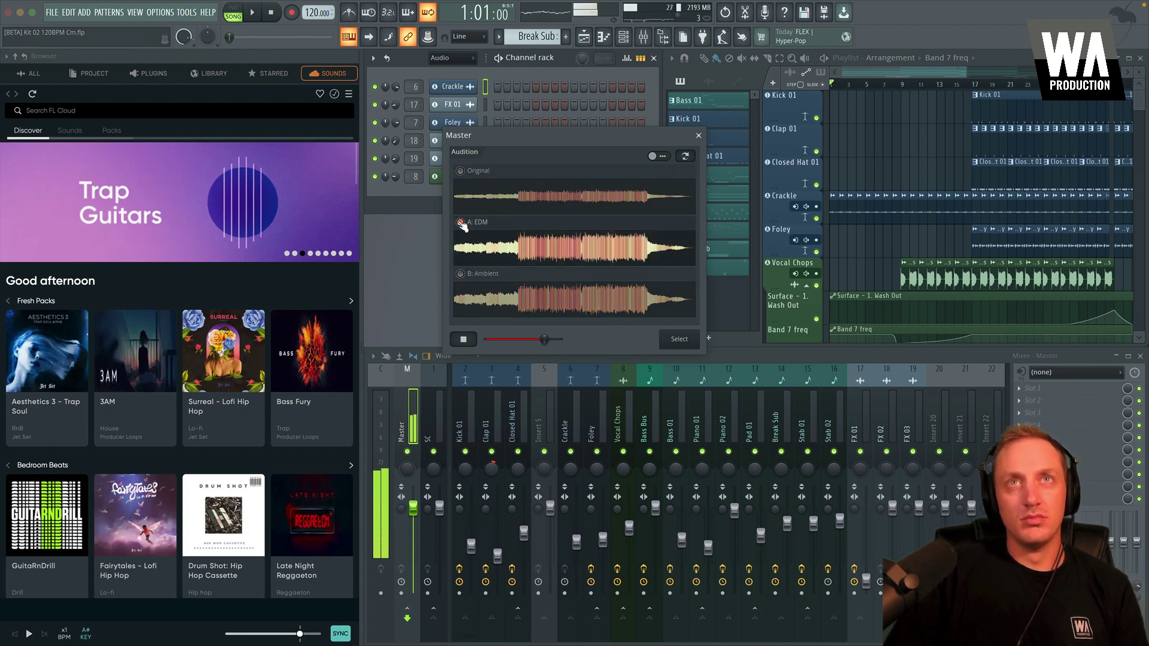
click(461, 275)
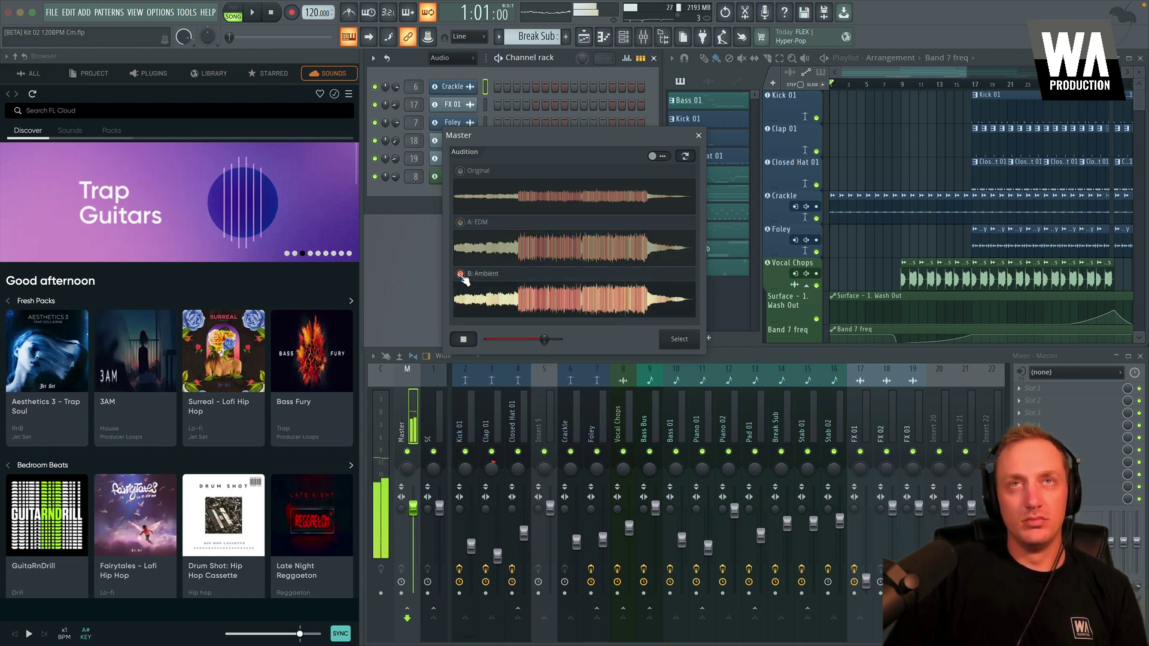
click(460, 223)
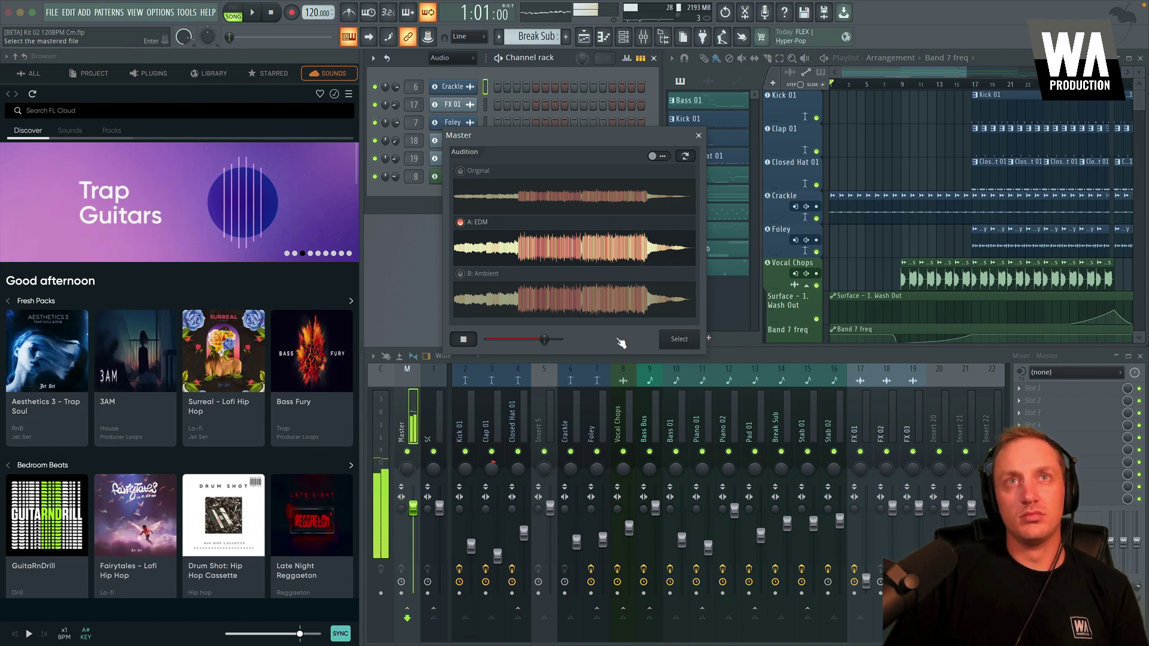
click(471, 343)
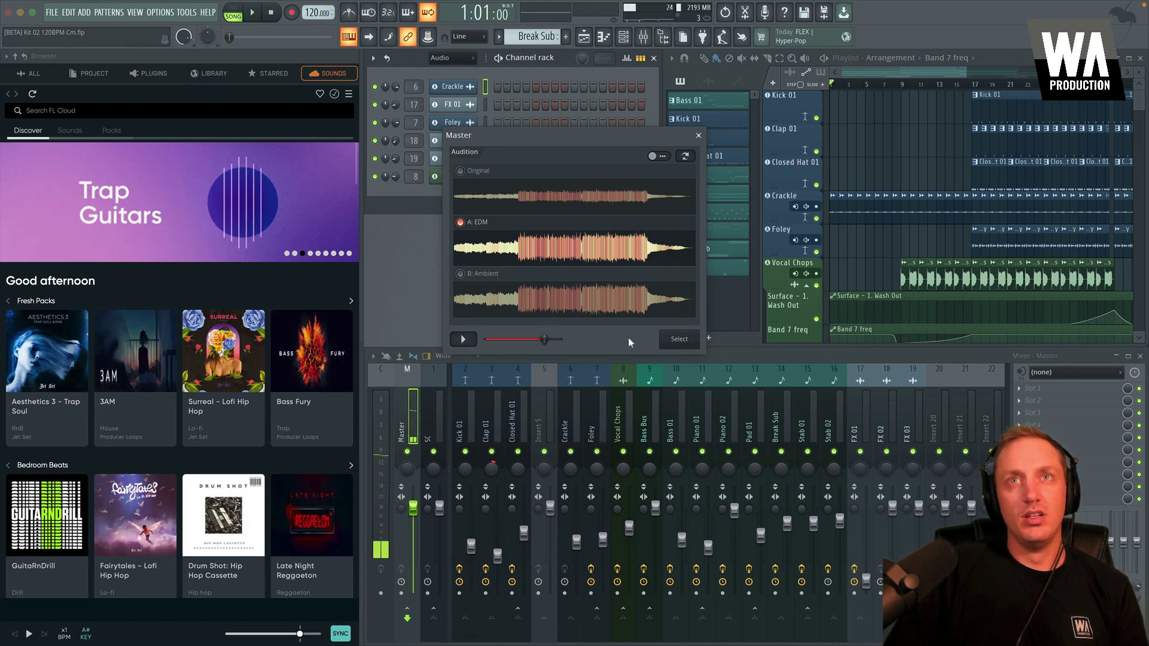
Create the EDM mastered file, reveal it in the file browser, and close the summary.
click(682, 342)
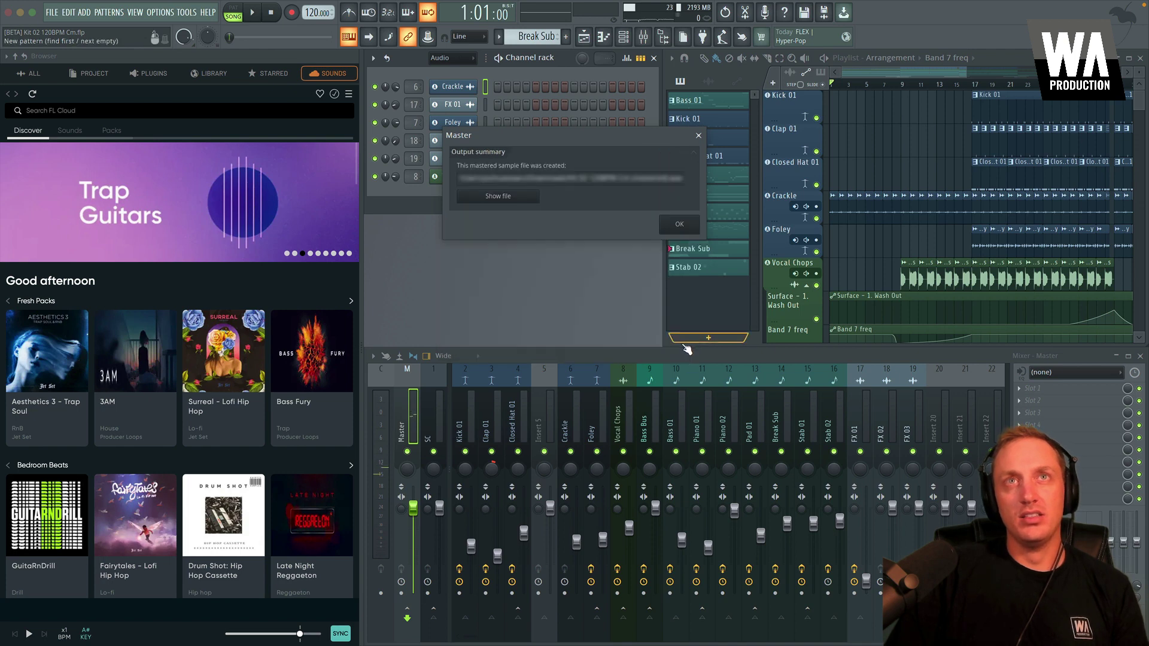
click(534, 202)
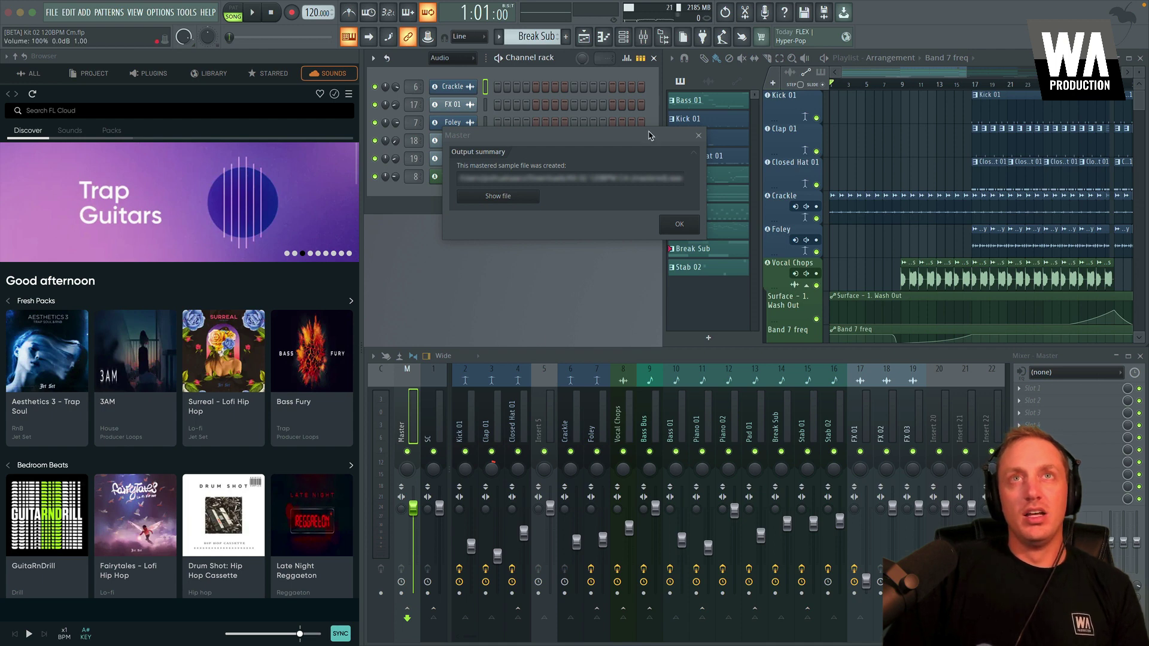
click(681, 226)
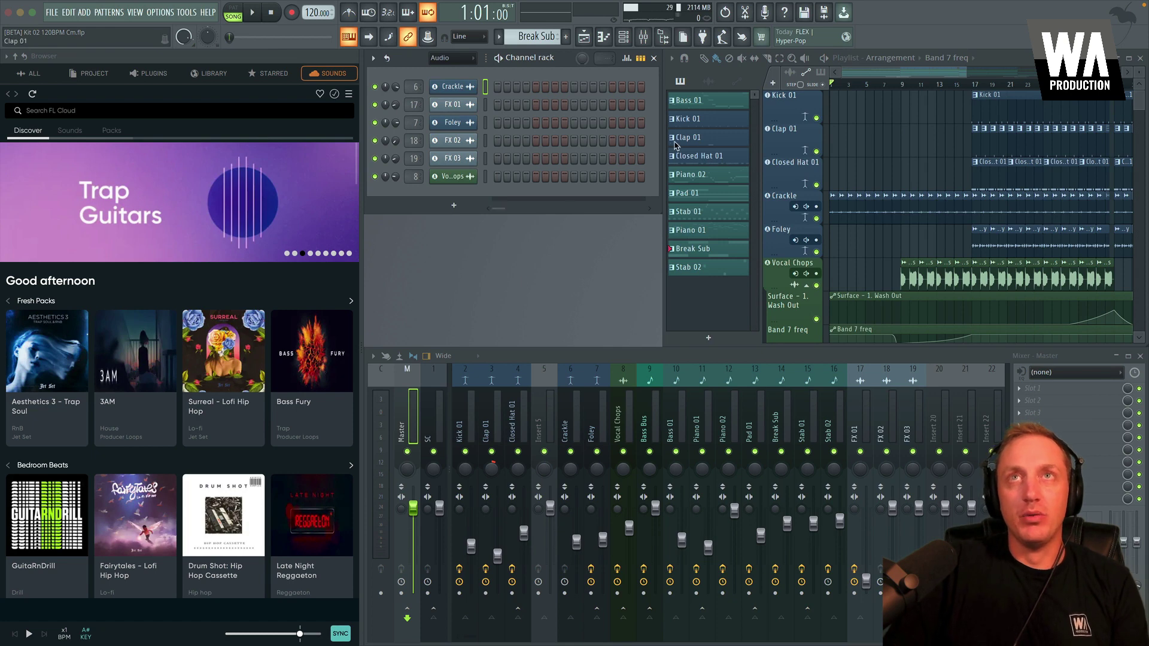
Place the WASSV_Kit1_Mix_82BPM_A# file on Playlist Track 28.
scroll(922, 225, down, 12)
scroll(922, 225, right, 5)
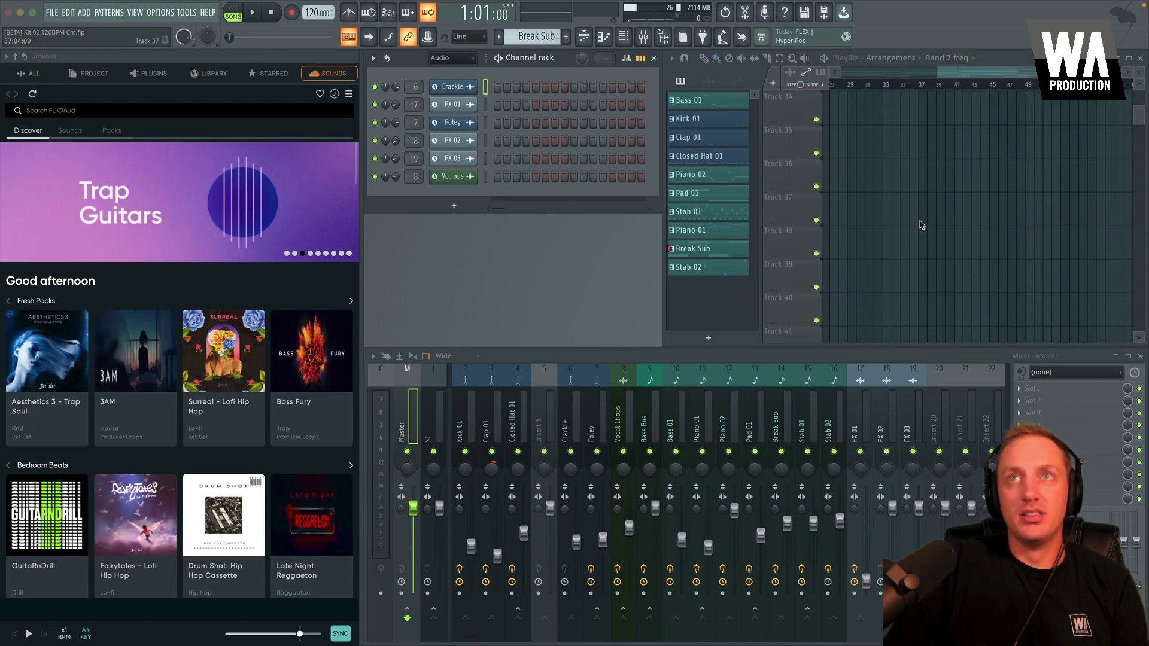
scroll(919, 226, up, 10)
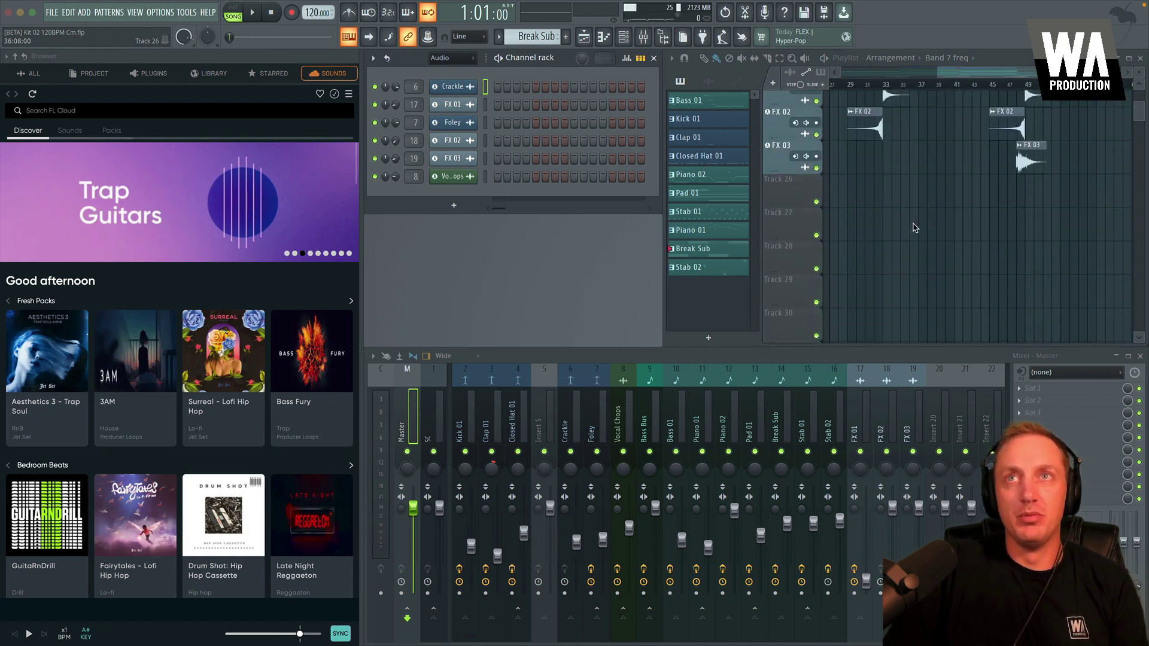
scroll(903, 226, down, 3)
scroll(847, 187, left, 1)
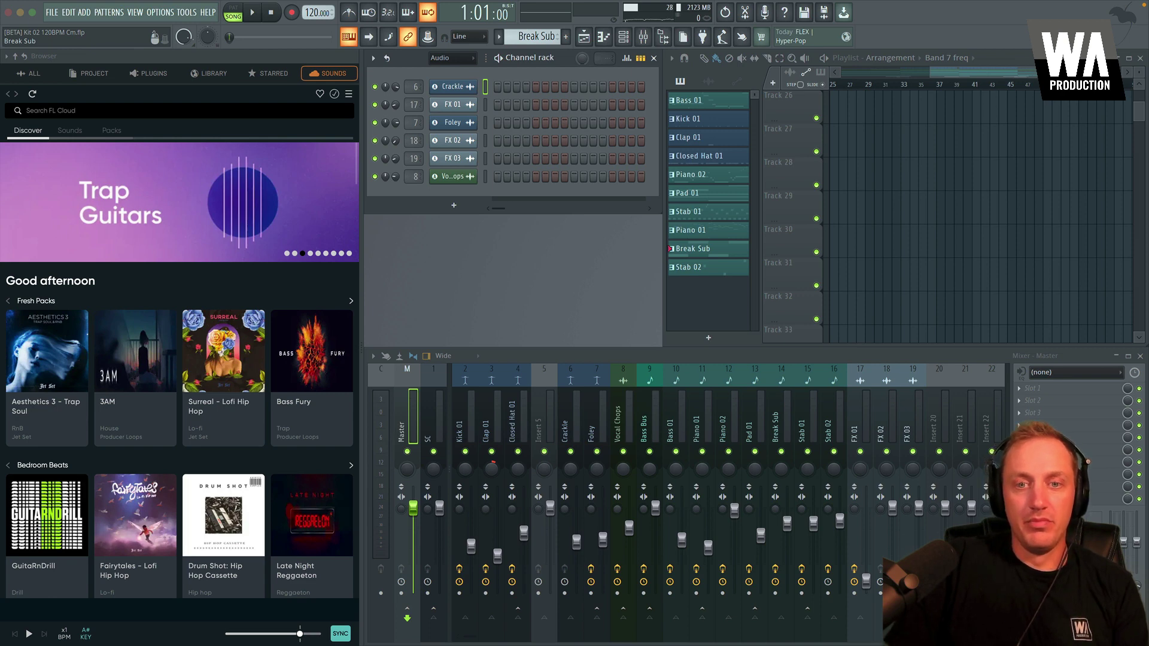
drag(844, 157, 831, 179)
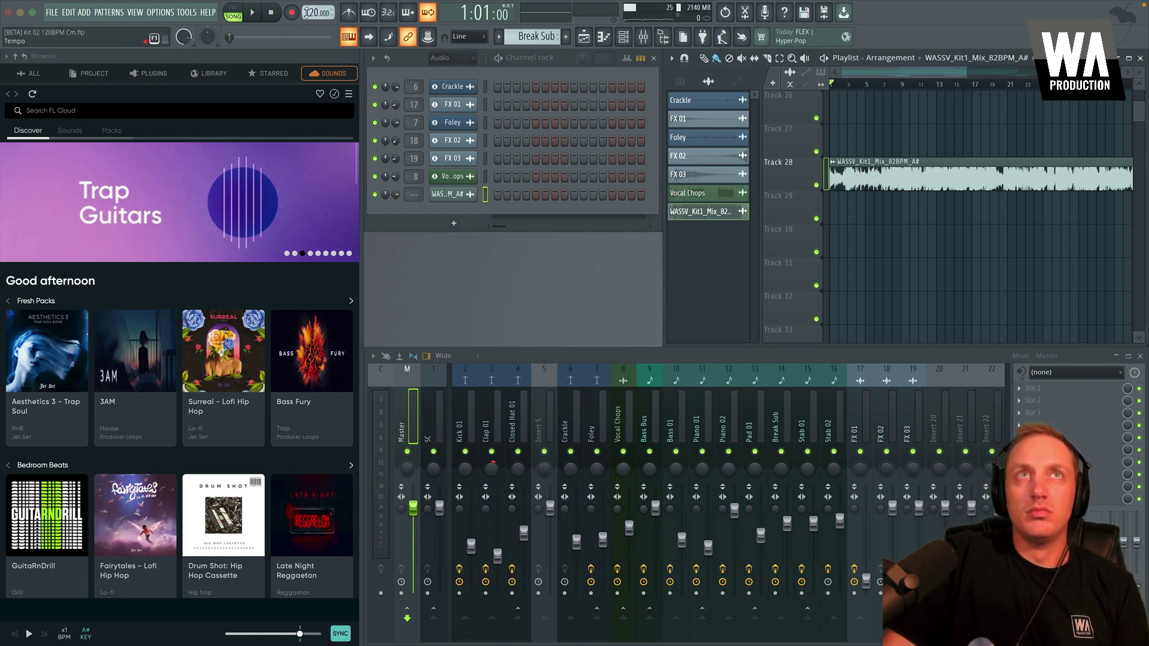
Set the tempo to 82 BPM, solo Track 28, and play the song briefly.
drag(311, 14, 311, 47)
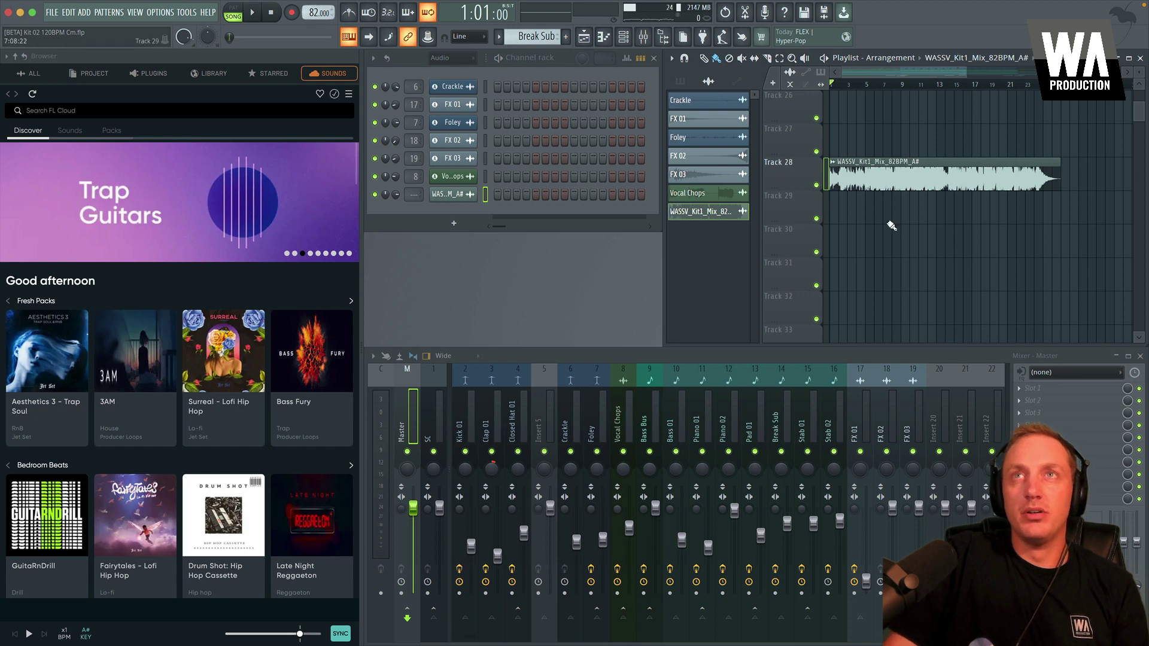
ctrl+click(816, 185)
key(space)
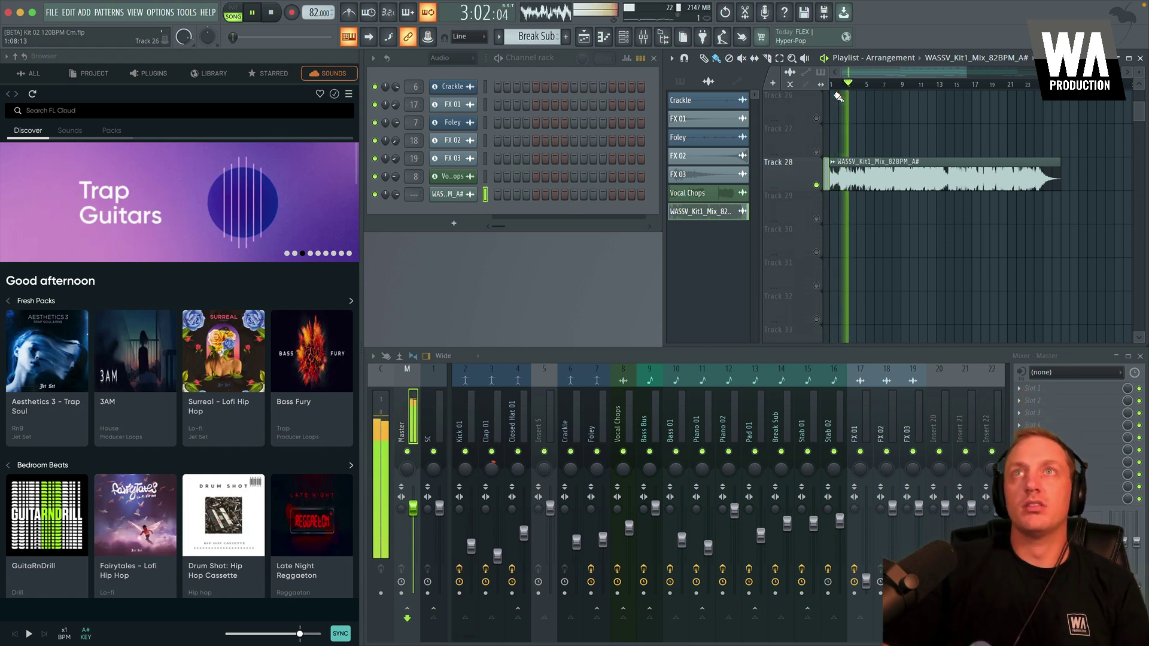
scroll(845, 176, up, 2)
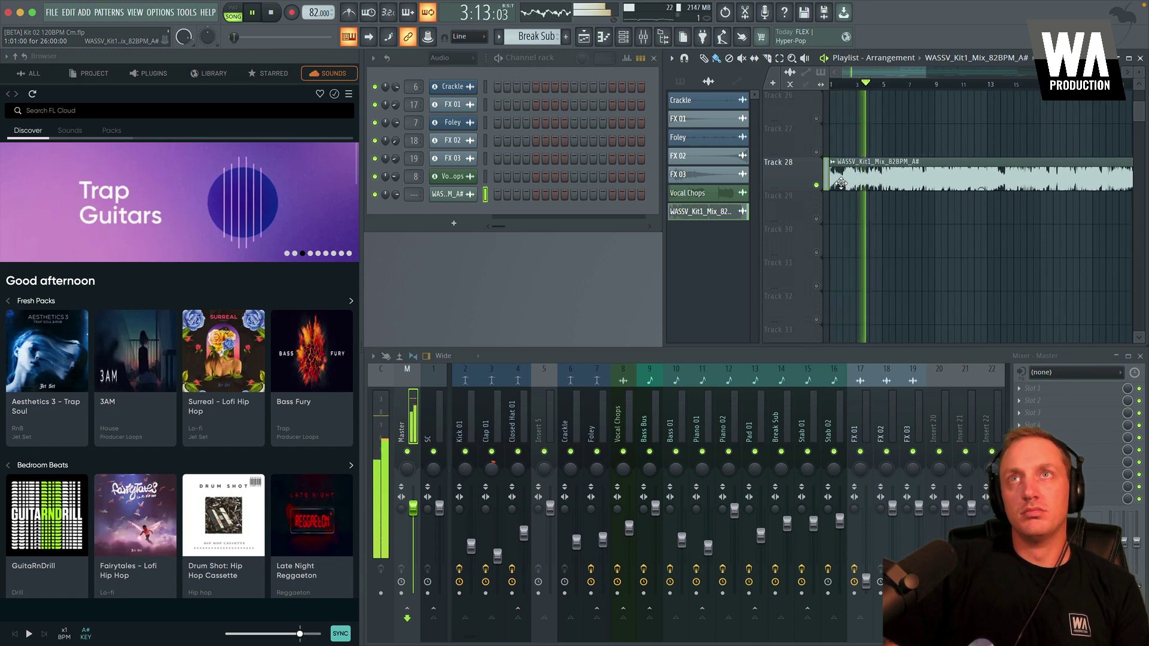
key(space)
Extract drums, bass, instruments and vocals stems from the Track 28 clip.
click(834, 162)
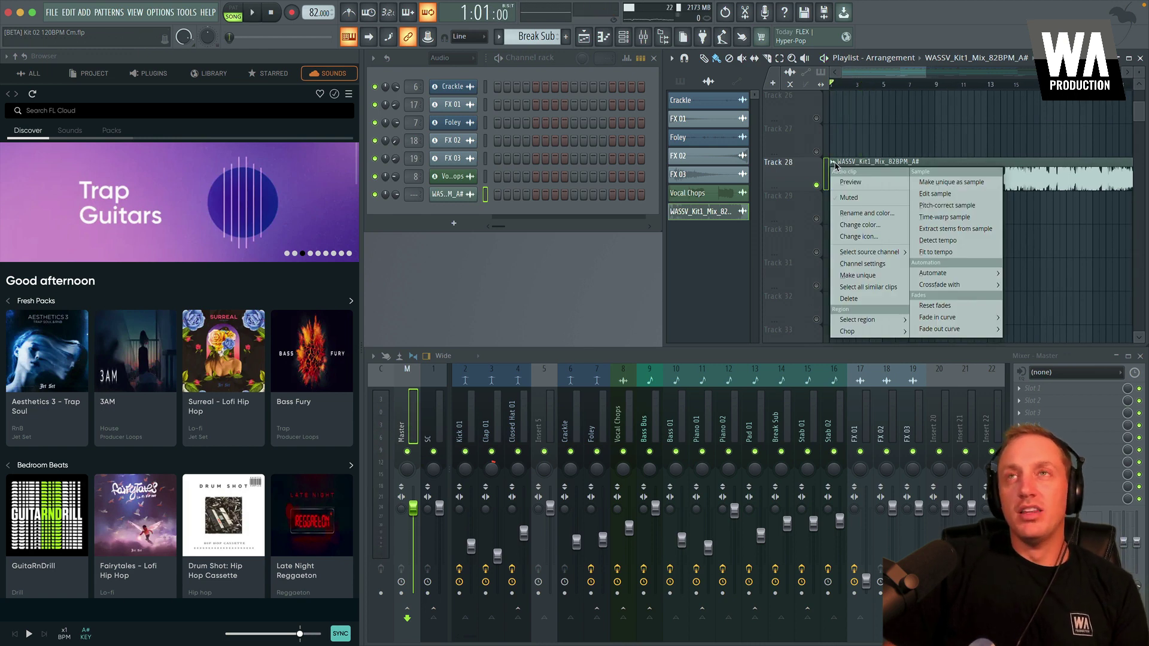
click(953, 230)
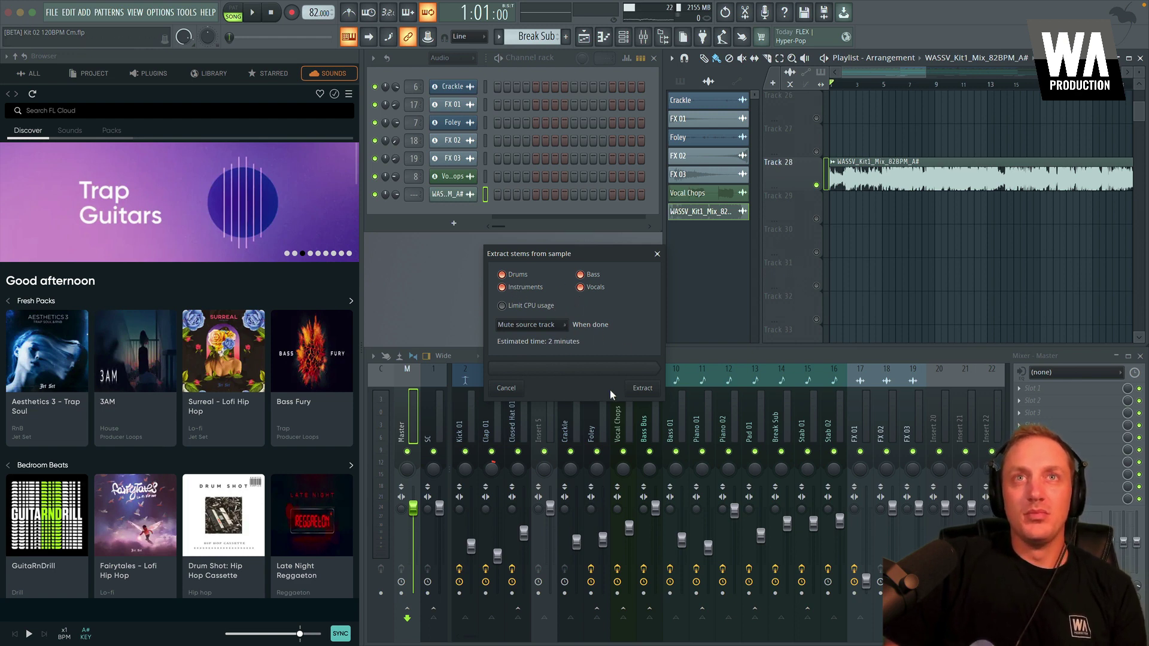
click(643, 388)
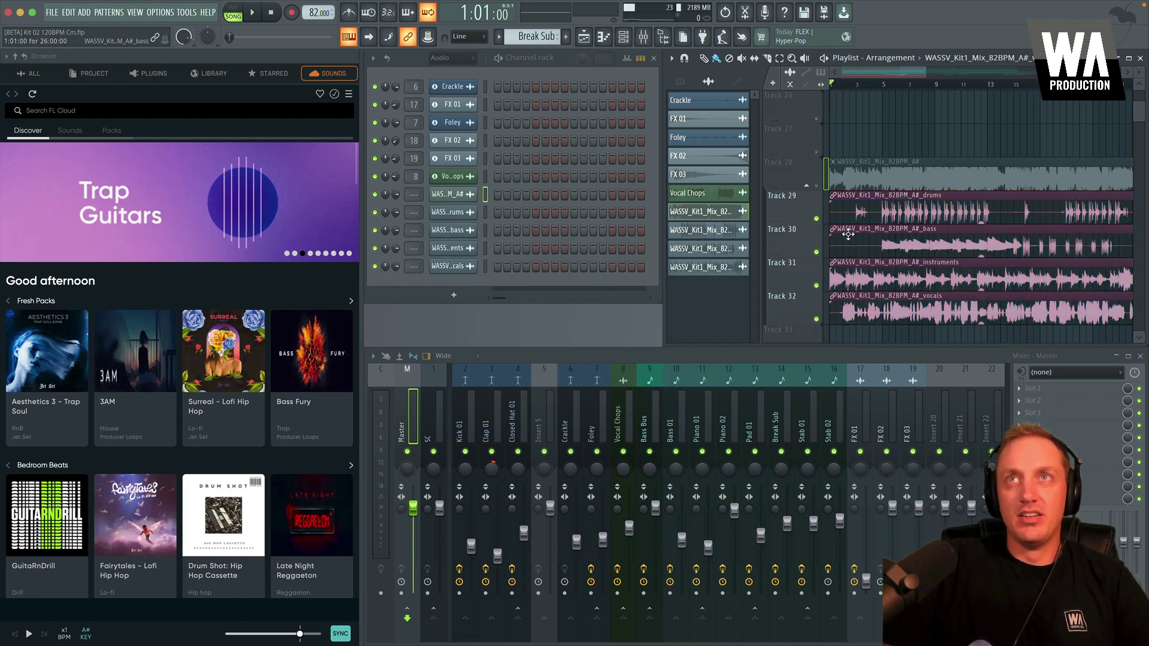
Solo the Track 29 drums stem, play from bar 3, then solo the Track 30 bass.
right_click(816, 219)
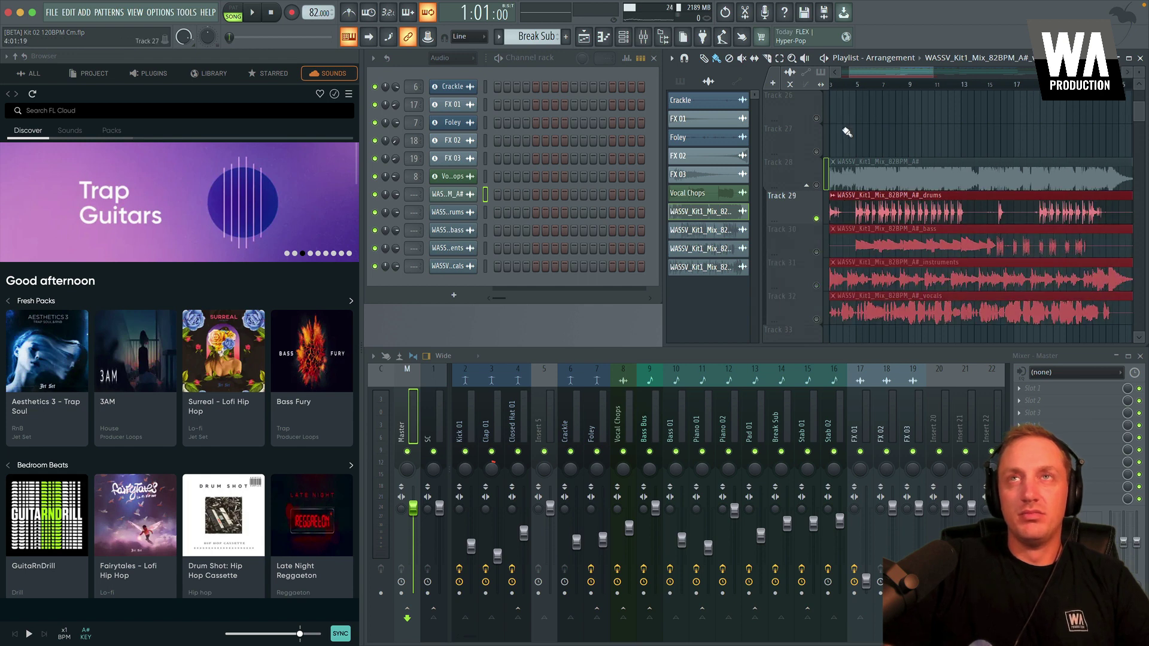
scroll(853, 134, left, 2)
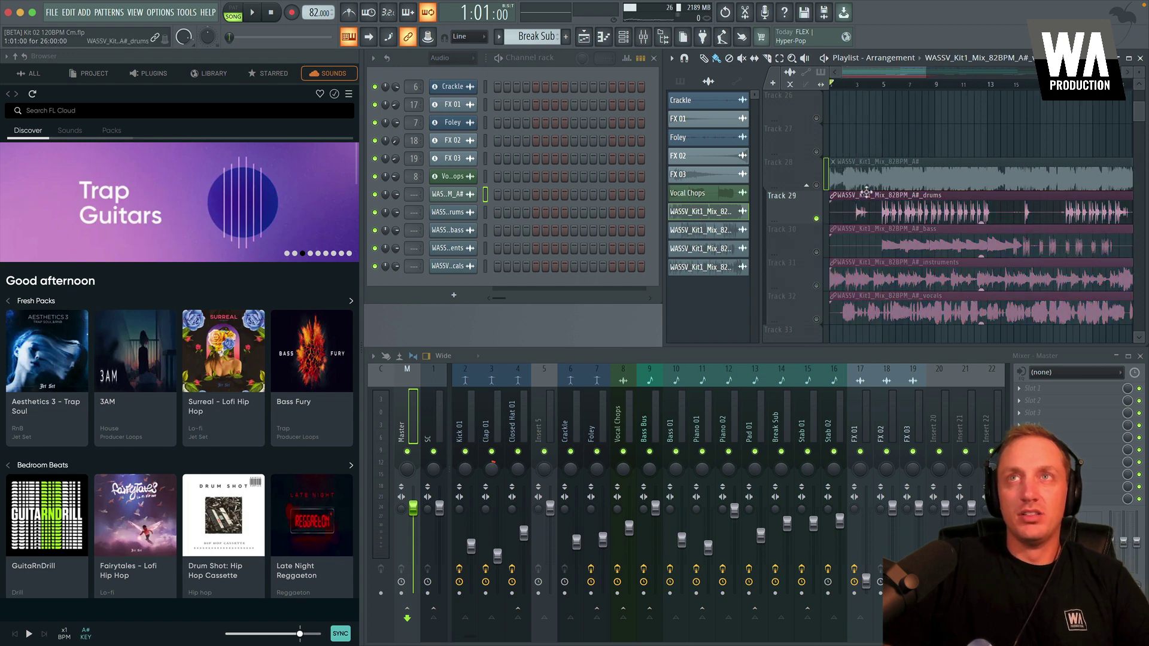
click(861, 88)
key(space)
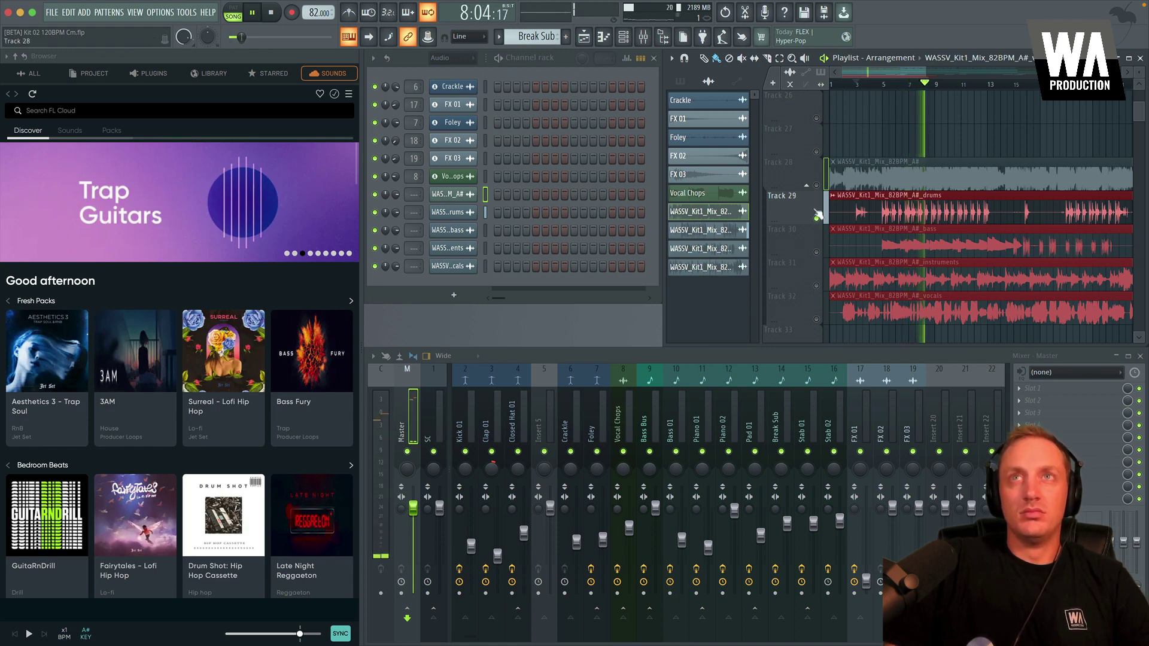
right_click(819, 253)
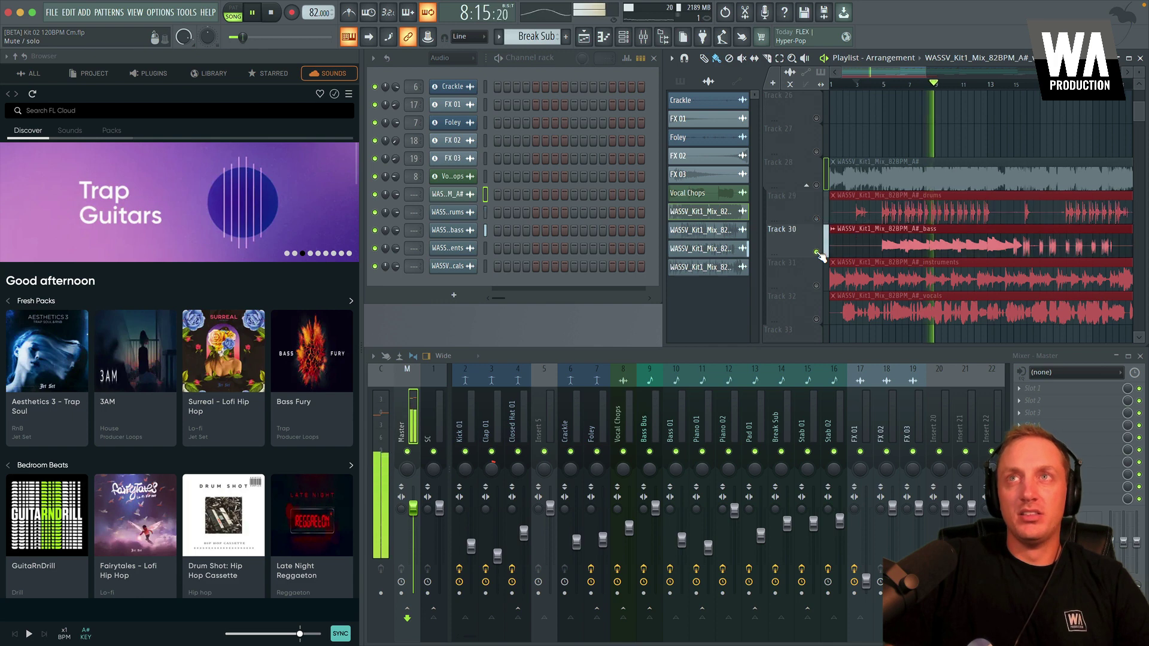
Solo the Track 31 instruments stem, then the Track 32 vocals stem, and stop playback.
click(818, 288)
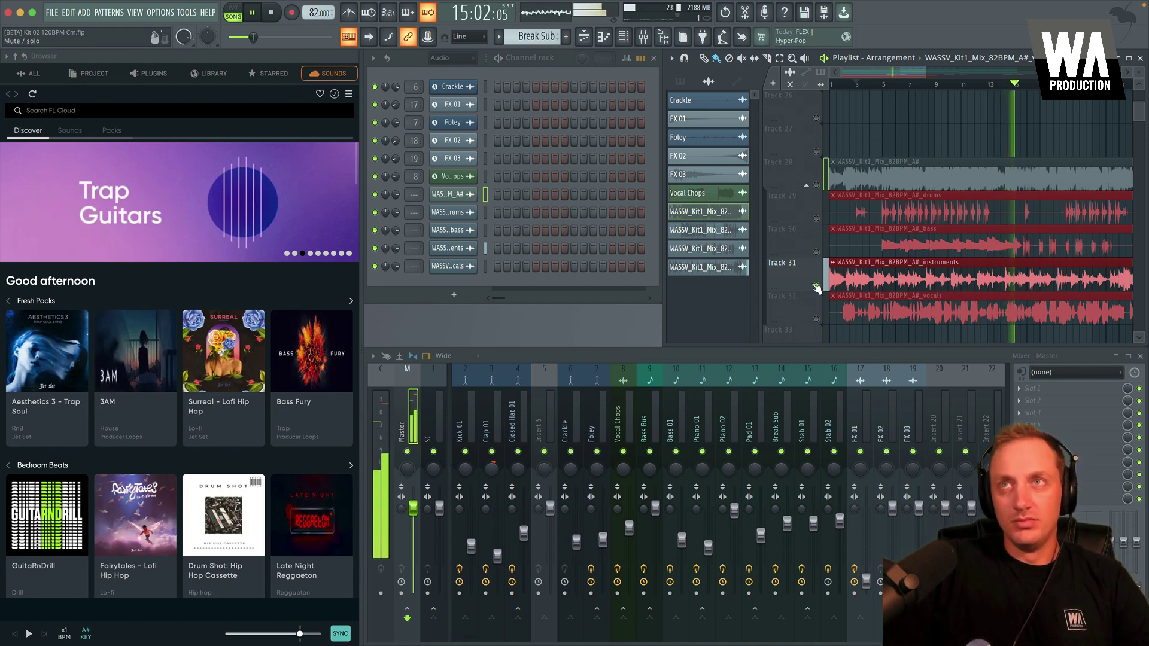
key(ctrl+g)
key(ctrl+z)
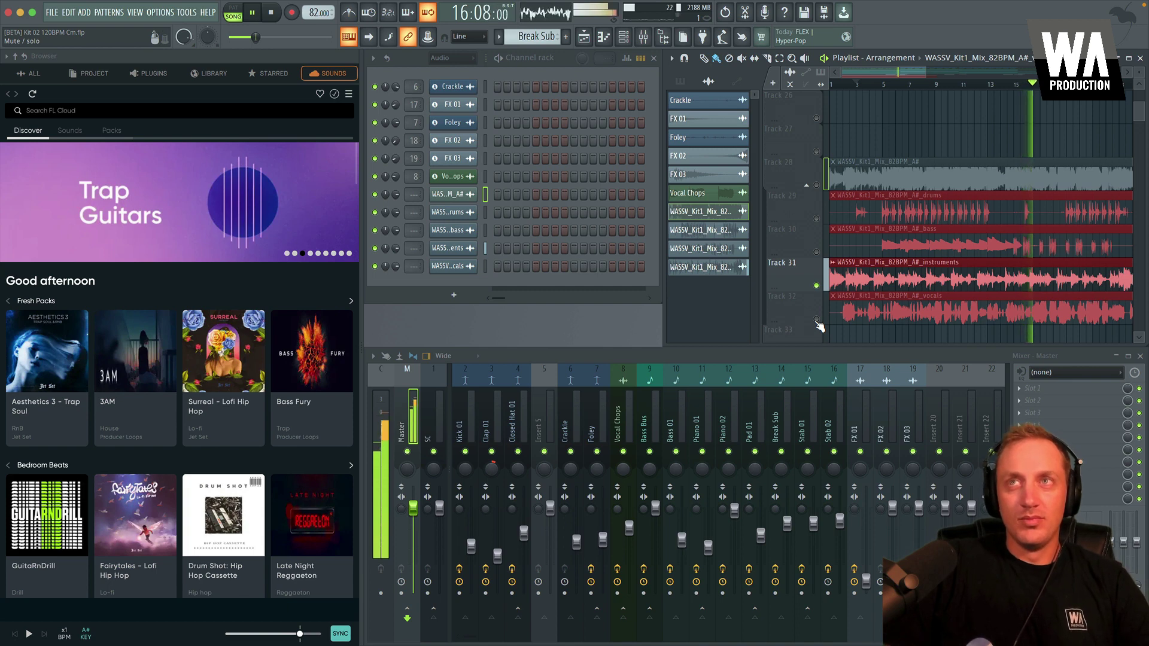
click(817, 322)
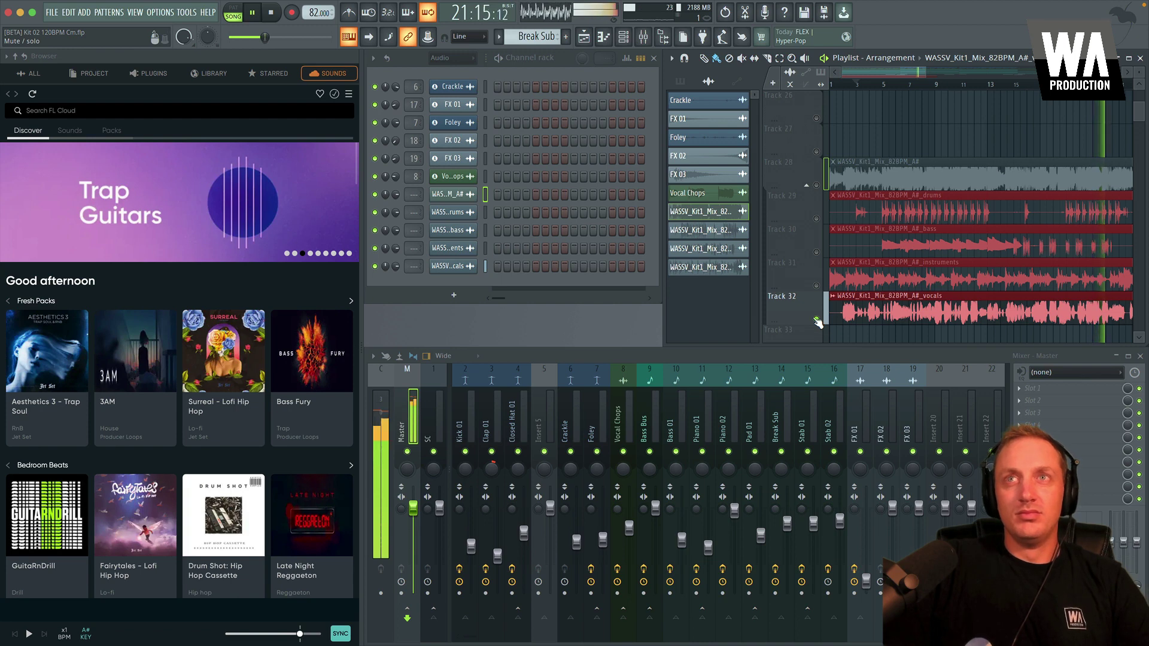
key(space)
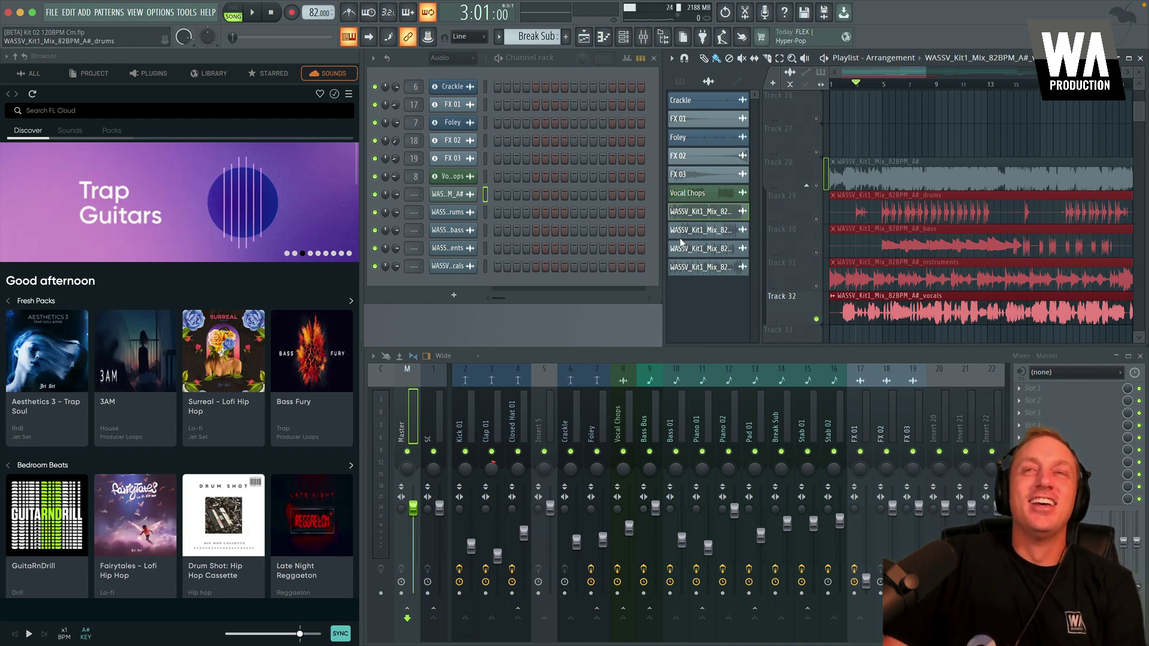
Unmute Tracks 29–31 and play all four stems together from bar 8.
click(817, 286)
click(818, 252)
click(818, 218)
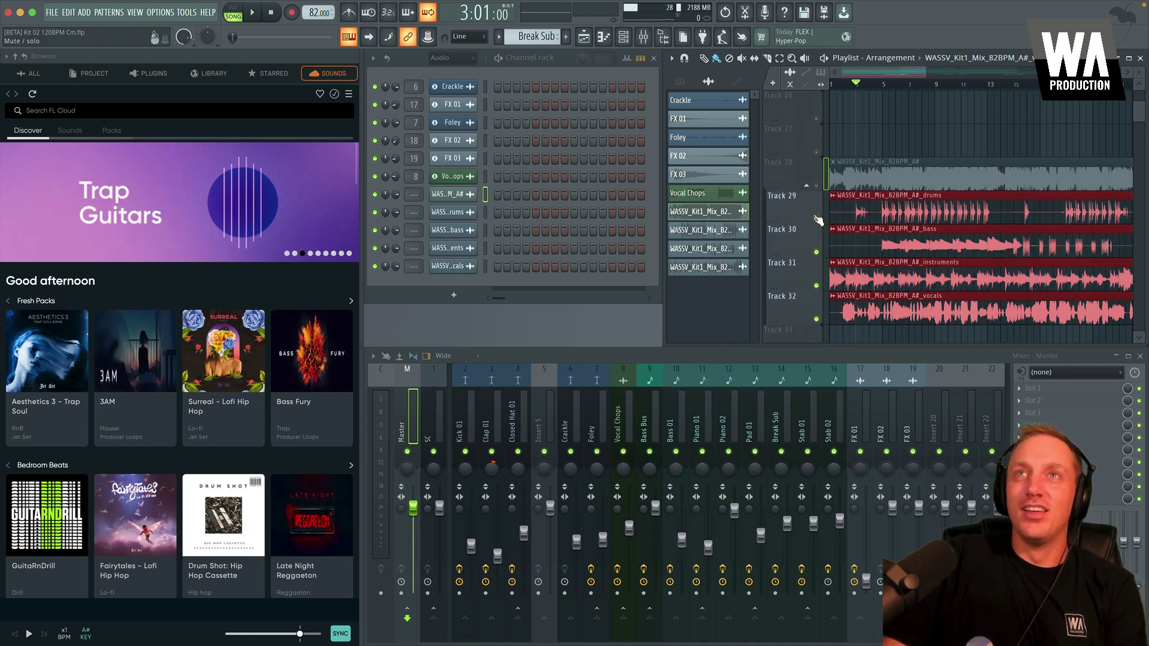
click(864, 319)
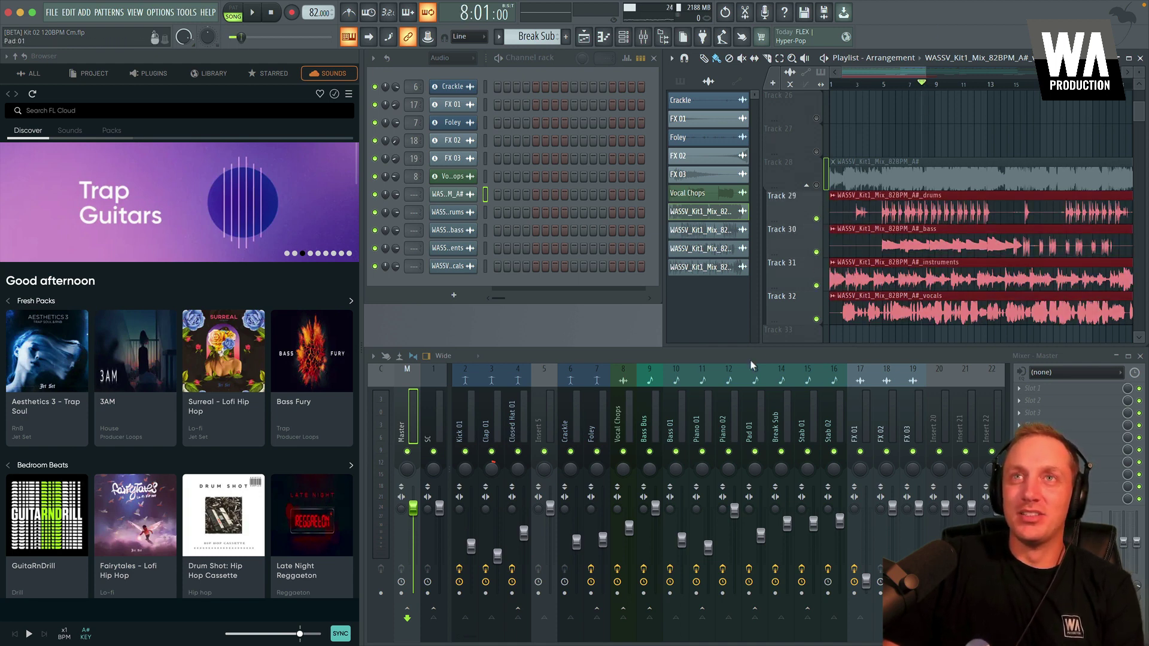
key(space)
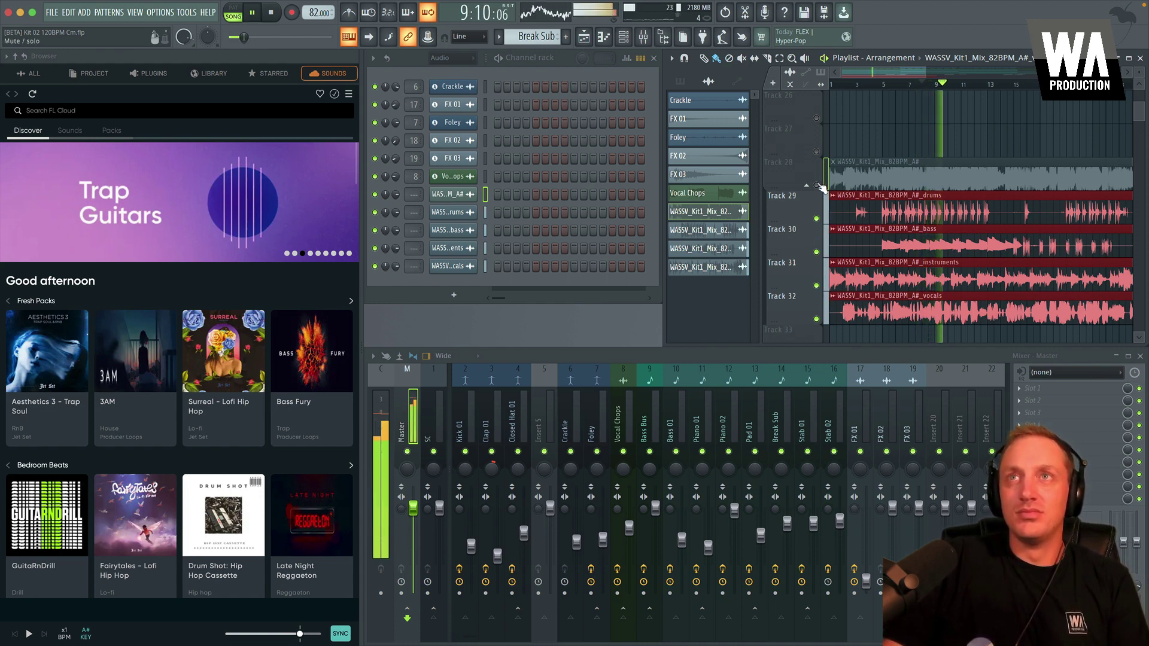
key(space)
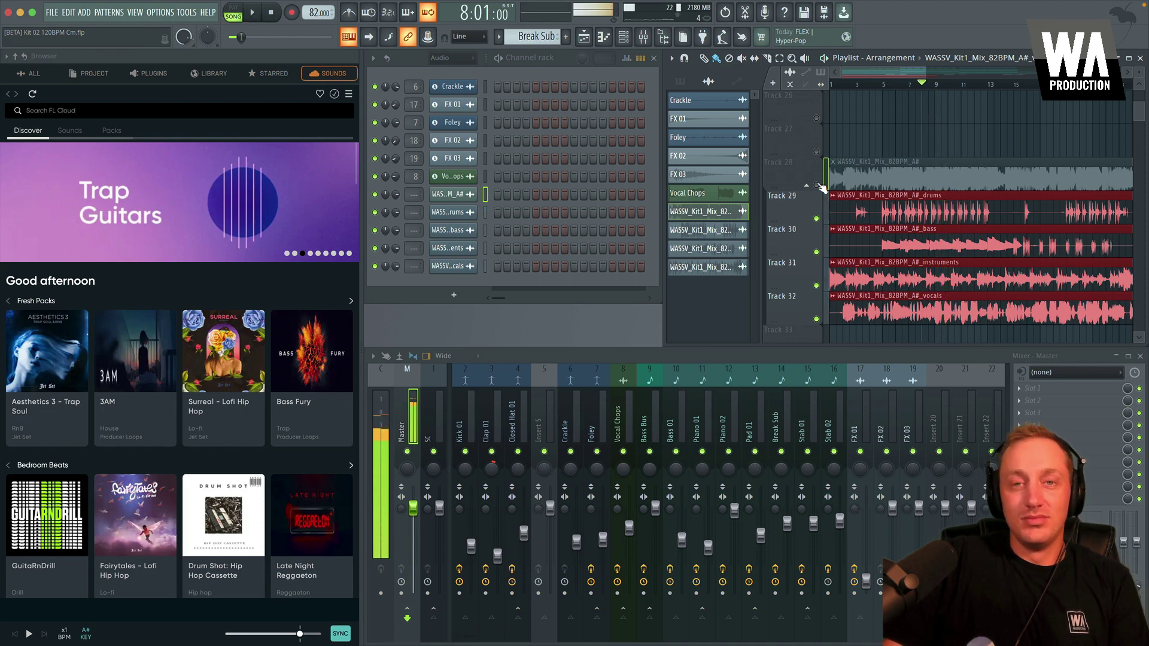
Solo the original song on Track 28 and play it briefly.
right_click(817, 185)
key(space)
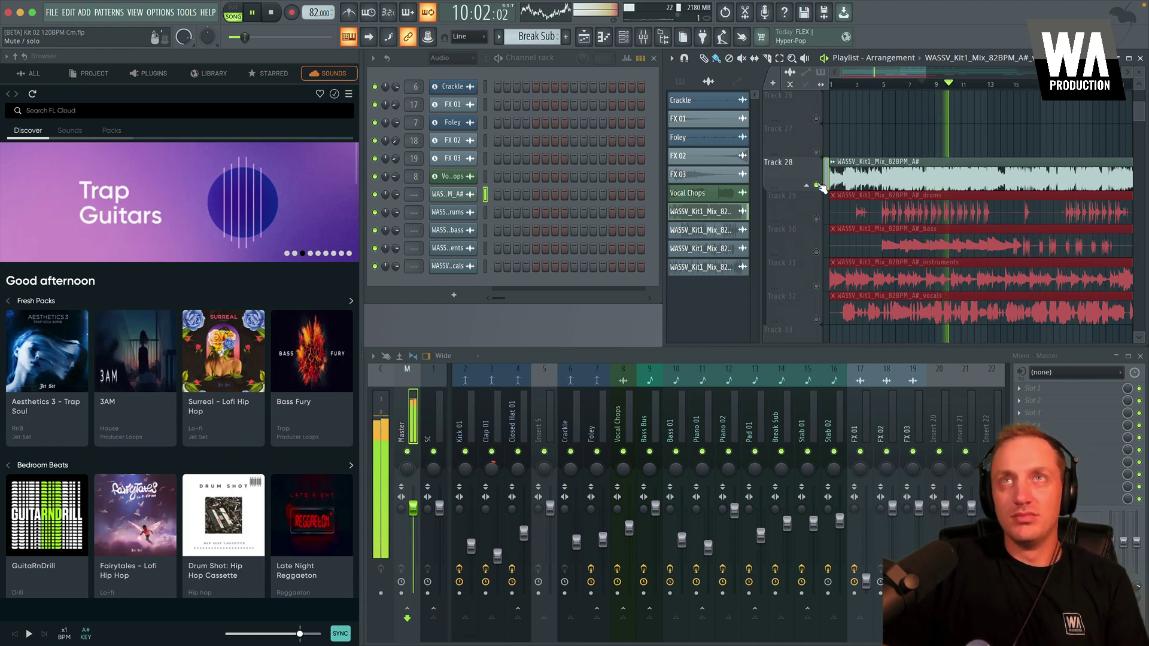
key(space)
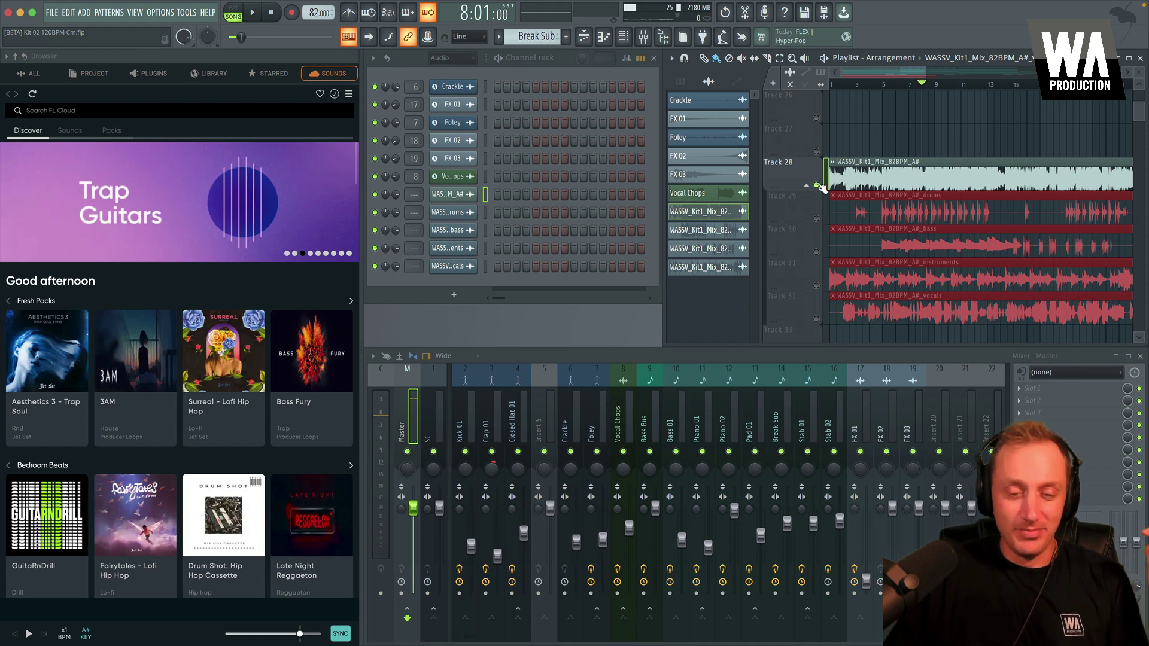